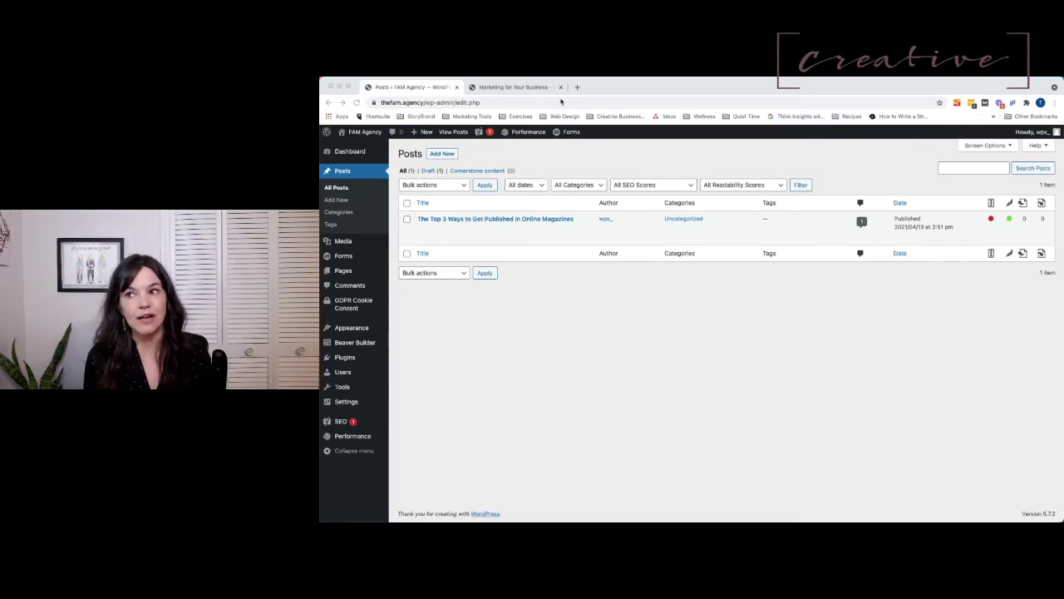
View and scroll the live homepage, then return to the admin posts list
click(537, 87)
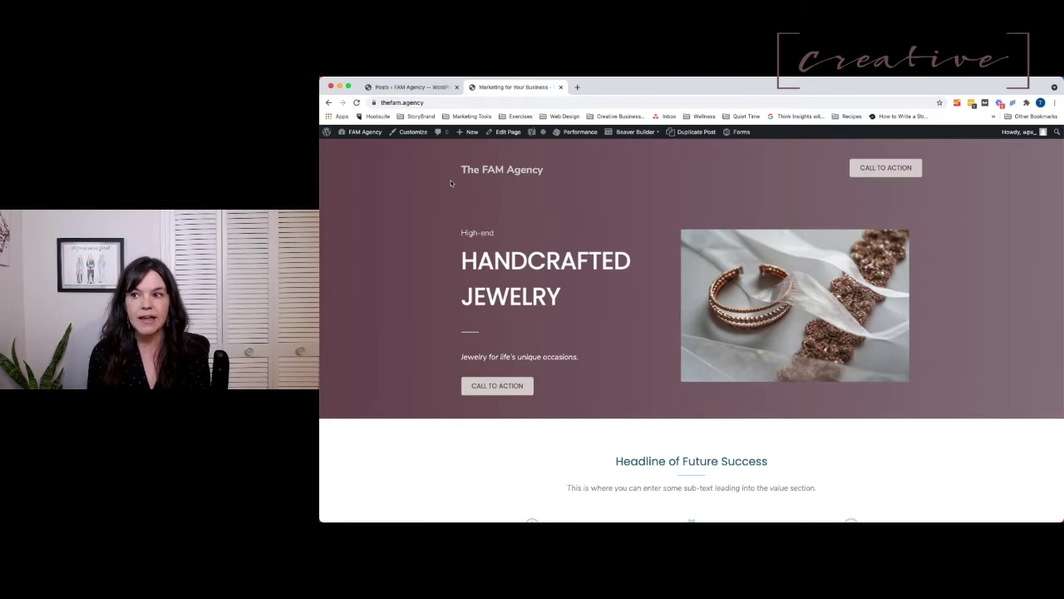
scroll(451, 183, down, 15)
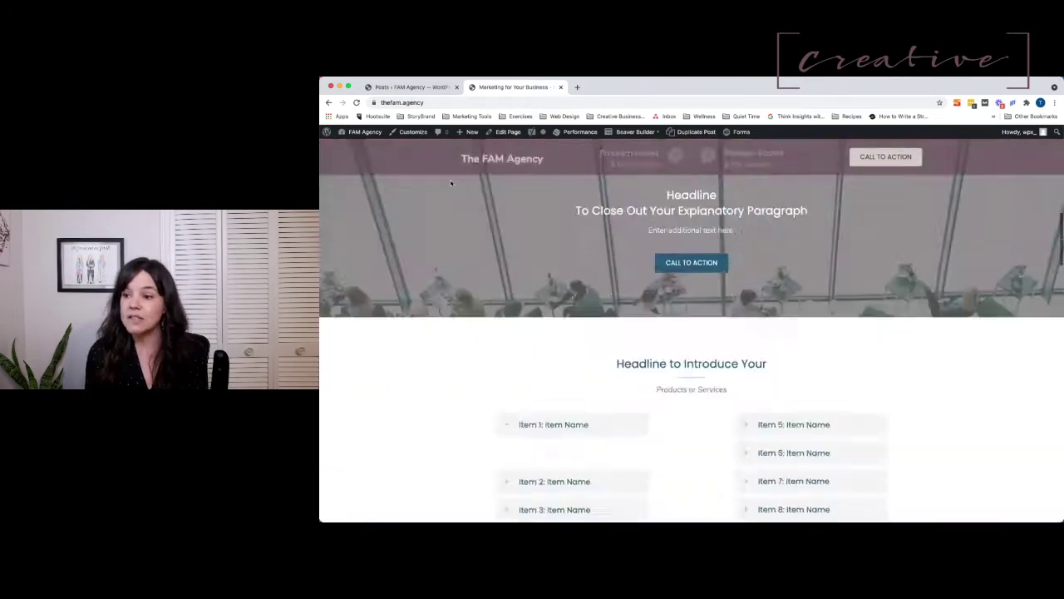
scroll(451, 183, down, 10)
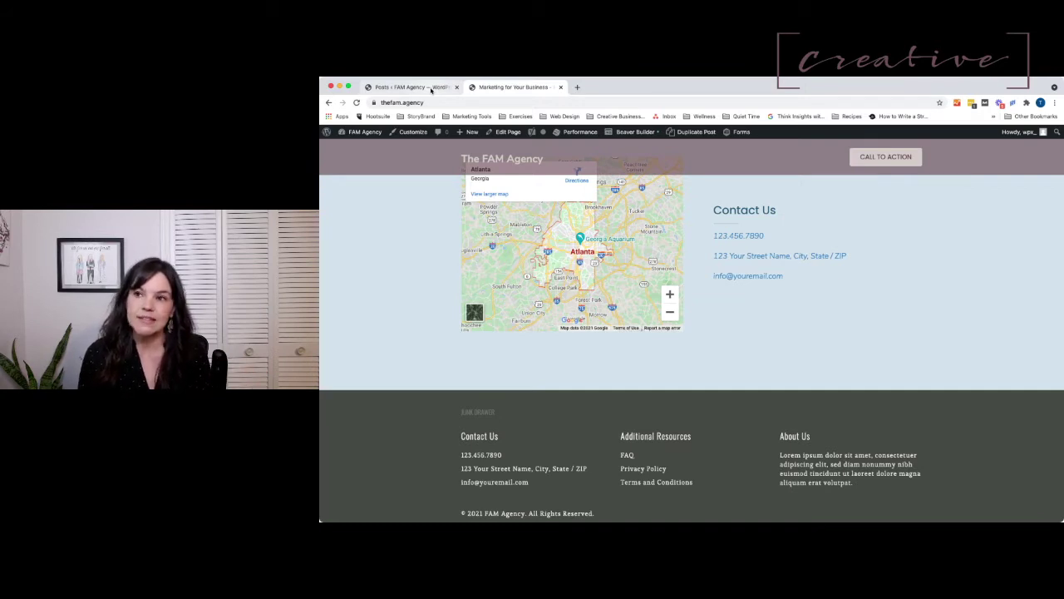
click(431, 88)
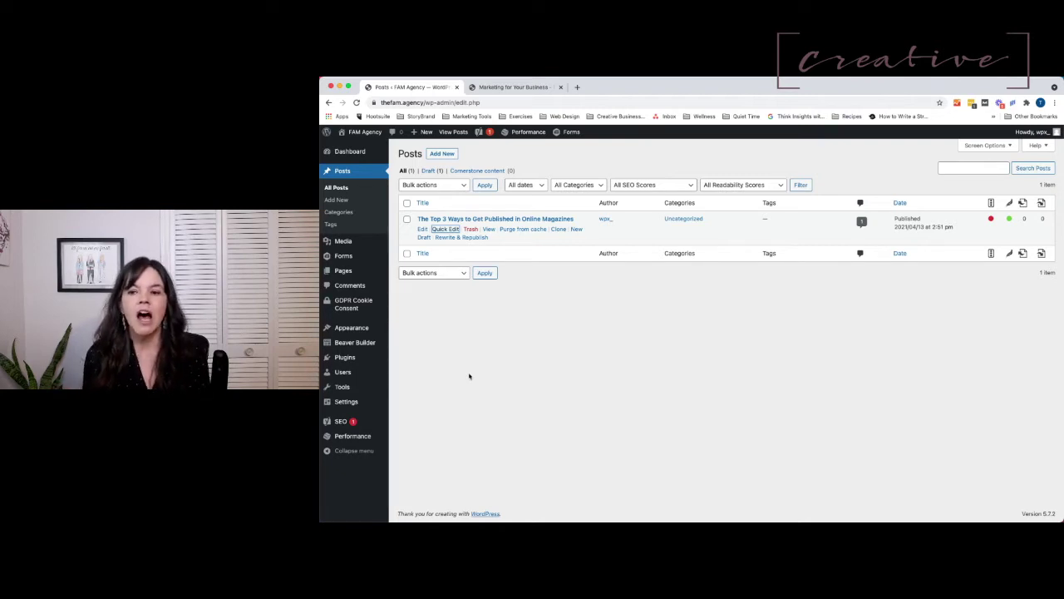
Open Beaver Builder's Themer Layouts list and scroll through the header, footer and page layouts
mouse_move(367, 345)
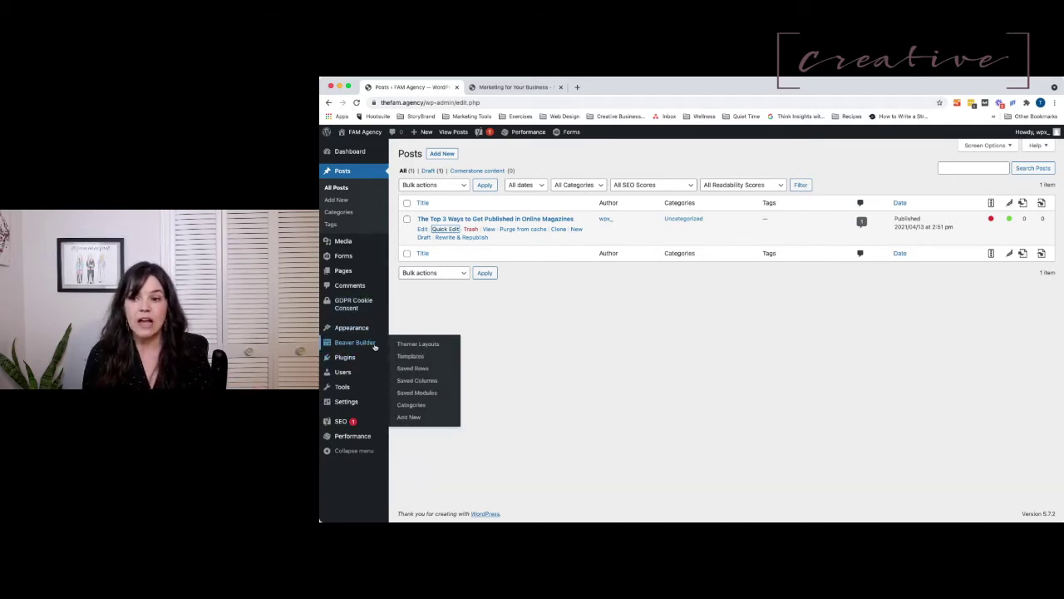
mouse_move(348, 272)
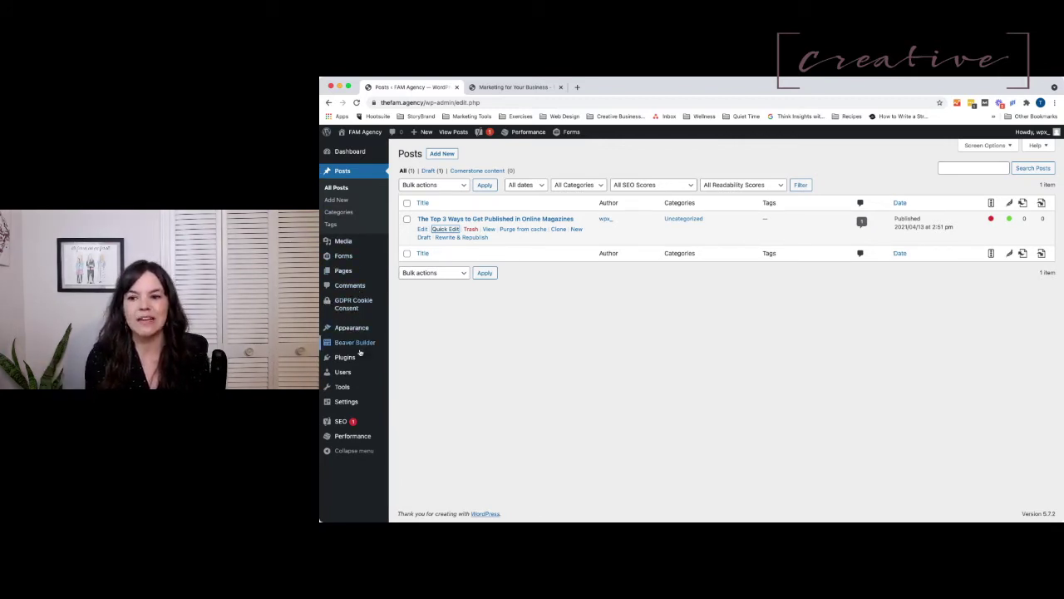
click(409, 345)
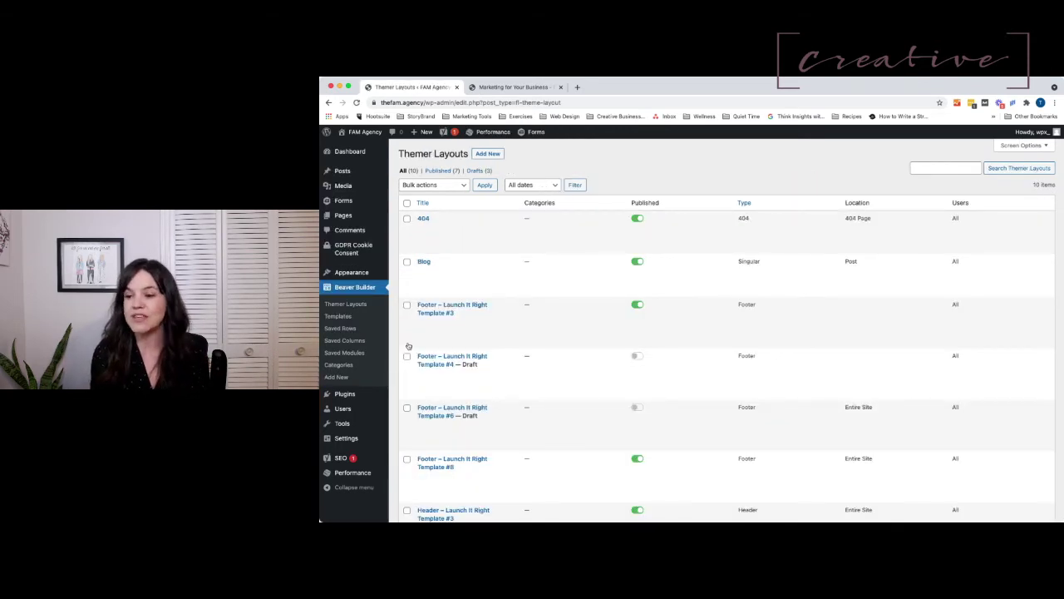
scroll(409, 346, down, 2)
scroll(408, 346, down, 2)
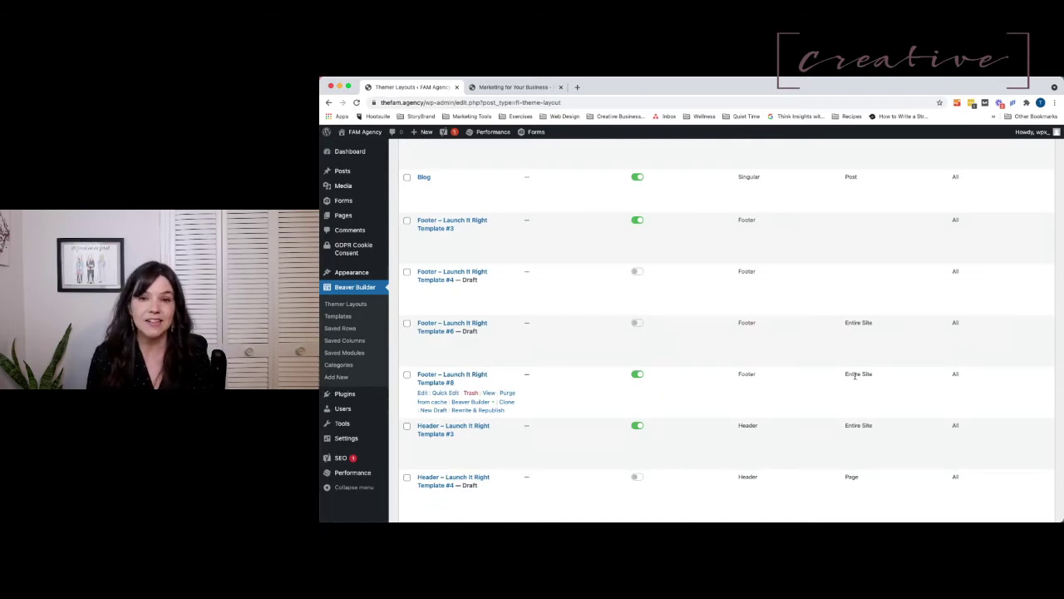
Check the live site's current footer, then go back to the Themer Layouts list
click(509, 86)
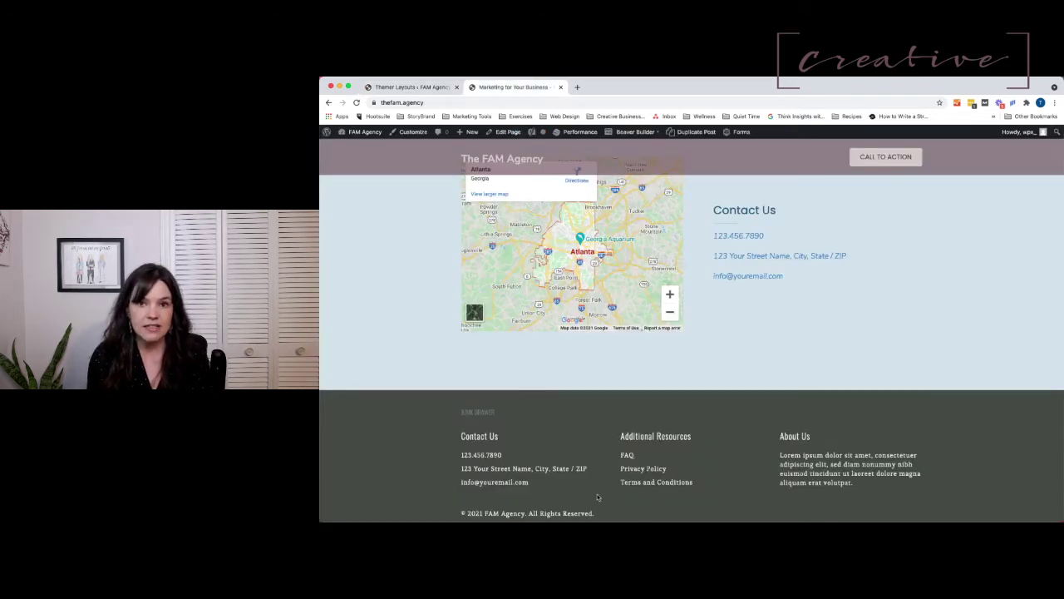
click(415, 89)
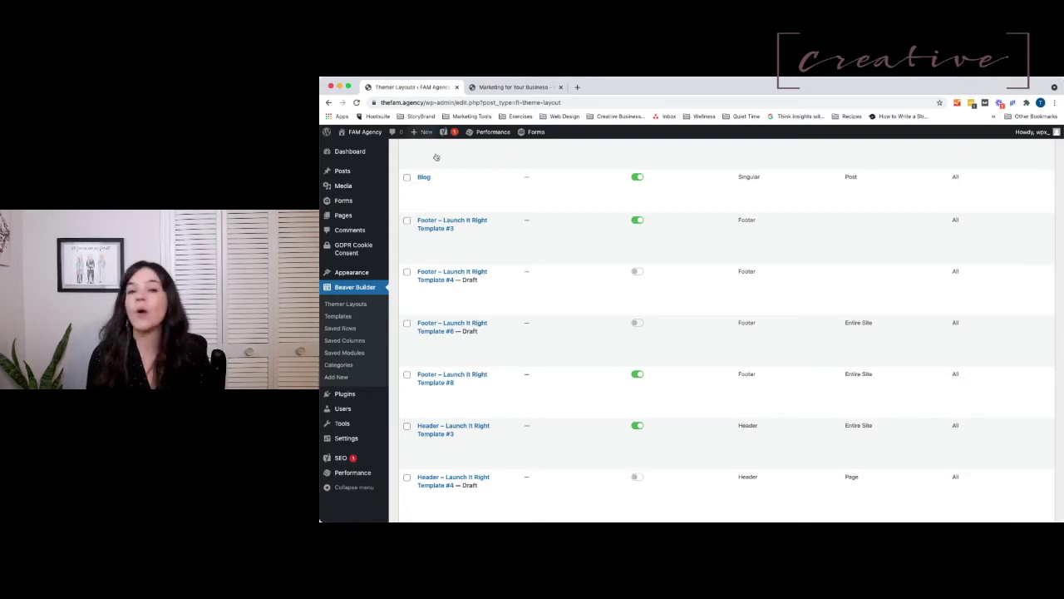
mouse_move(491, 275)
mouse_move(459, 389)
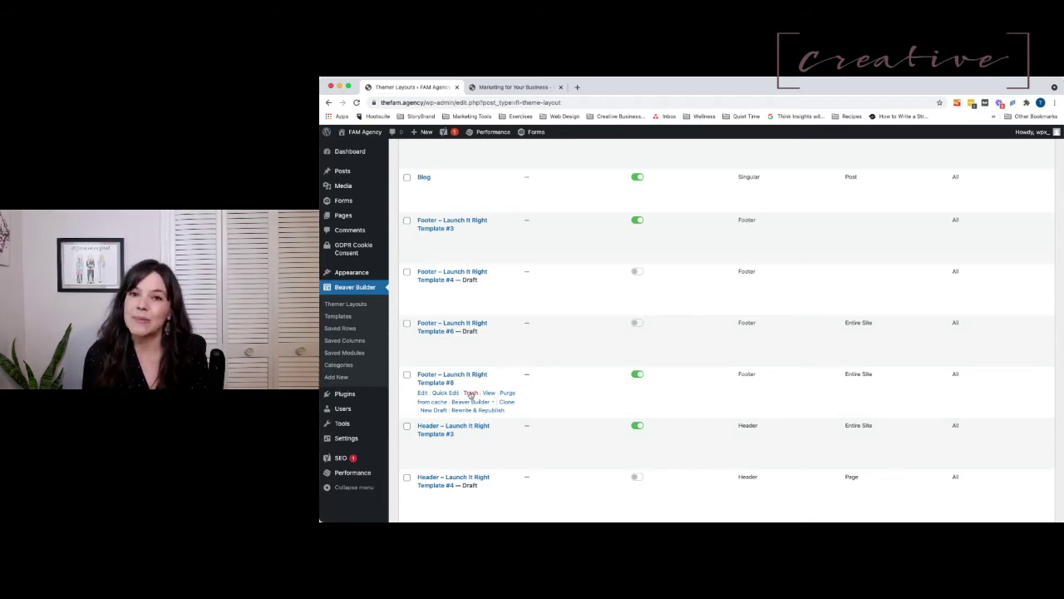
Trash Footer – Launch It Right Template #8 and reload the live site to confirm the footer changed
click(471, 393)
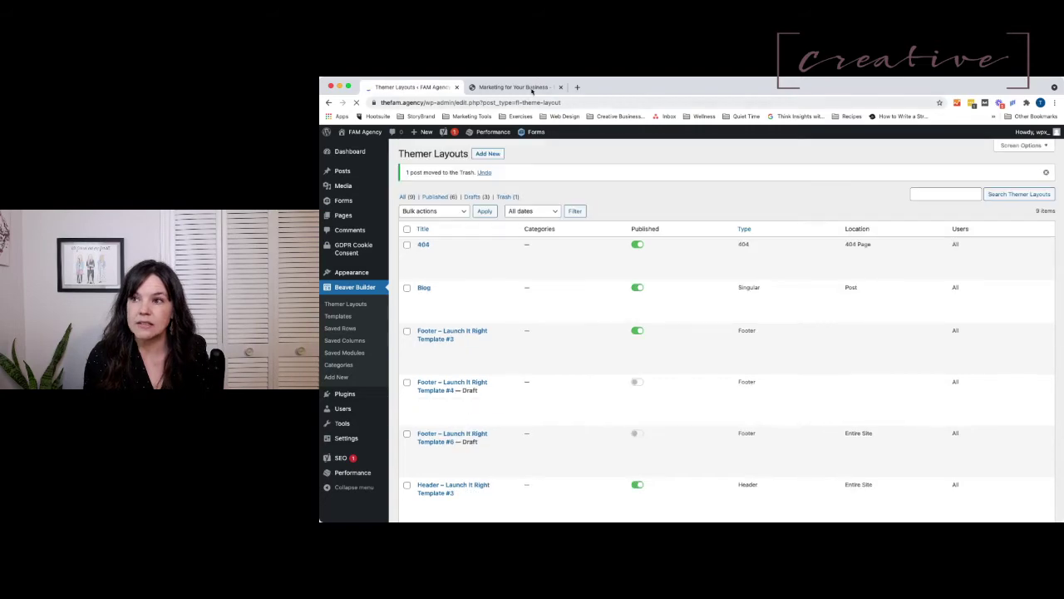
click(511, 87)
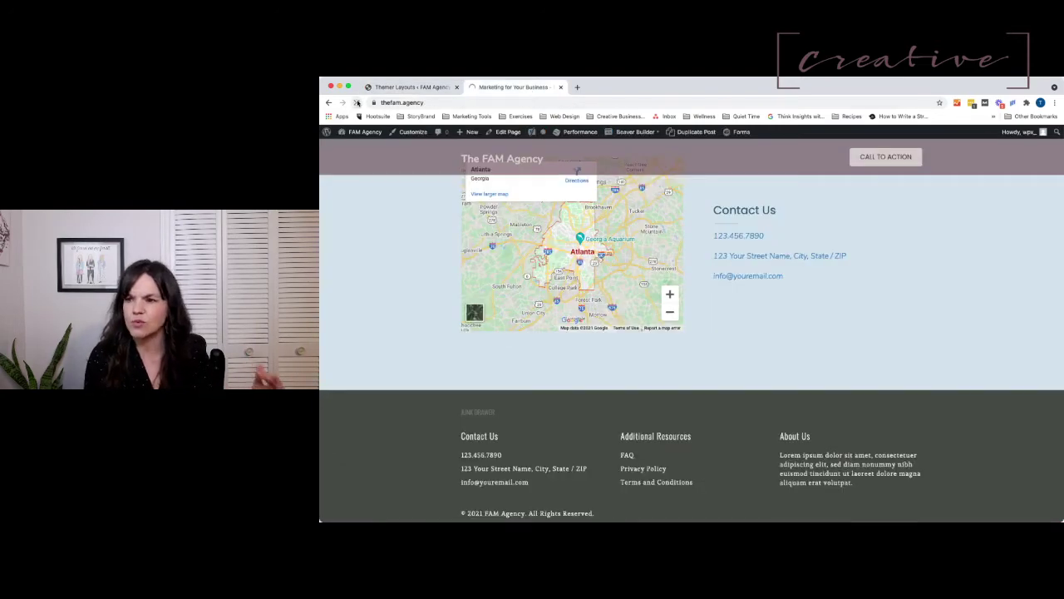
click(357, 103)
scroll(387, 307, down, 15)
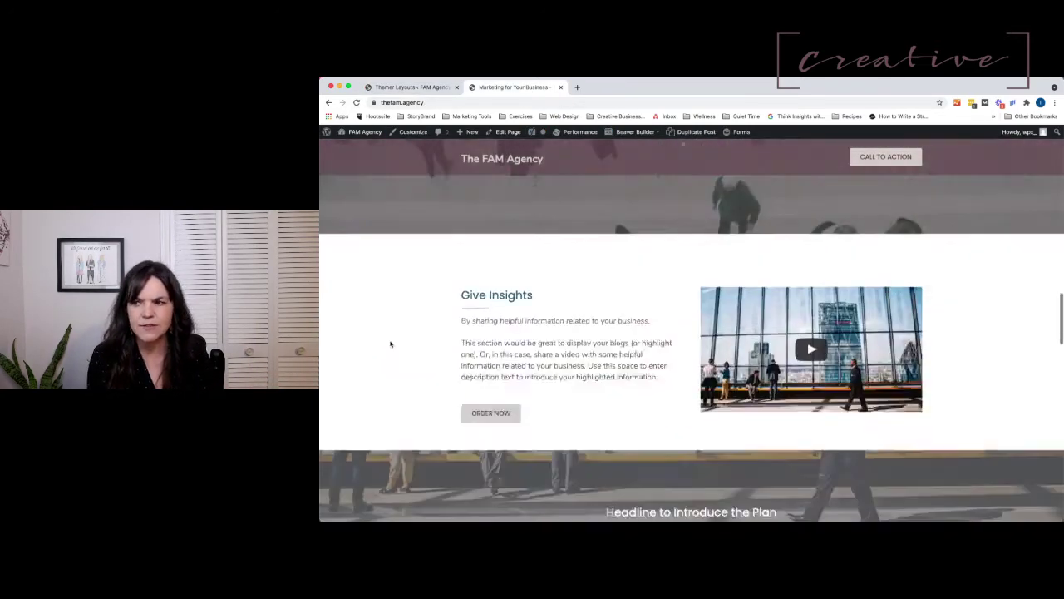
scroll(390, 344, down, 1)
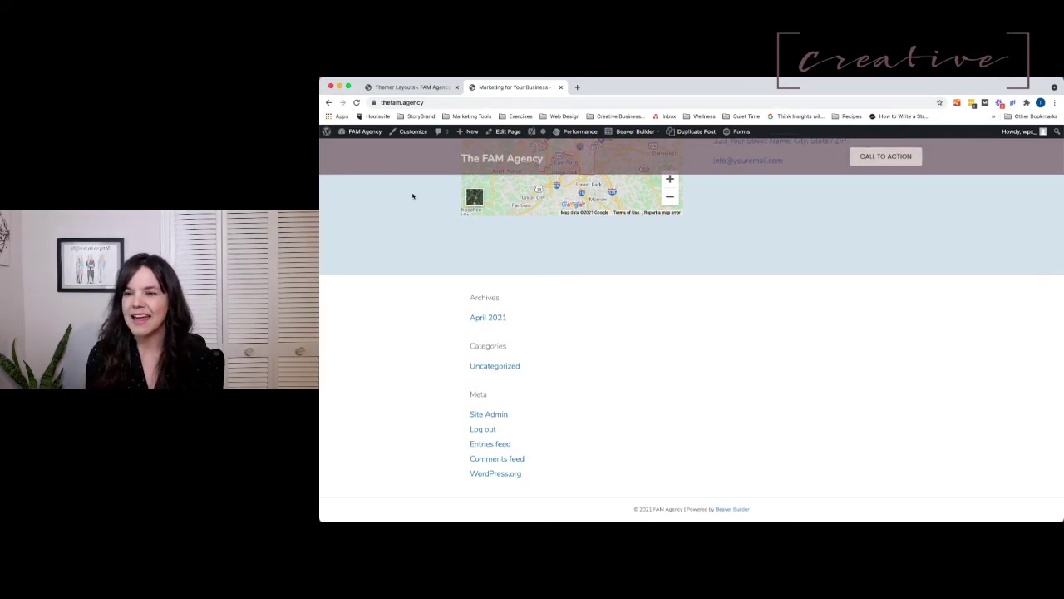
click(410, 88)
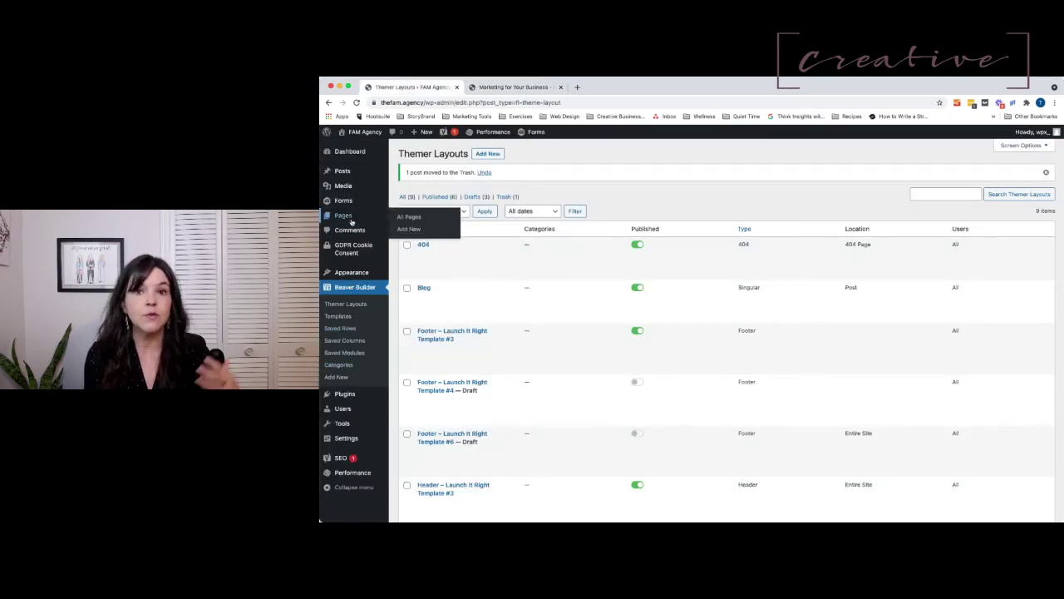
Filter Themer Layouts to Trash and restore Footer – Launch It Right Template #8
mouse_move(364, 210)
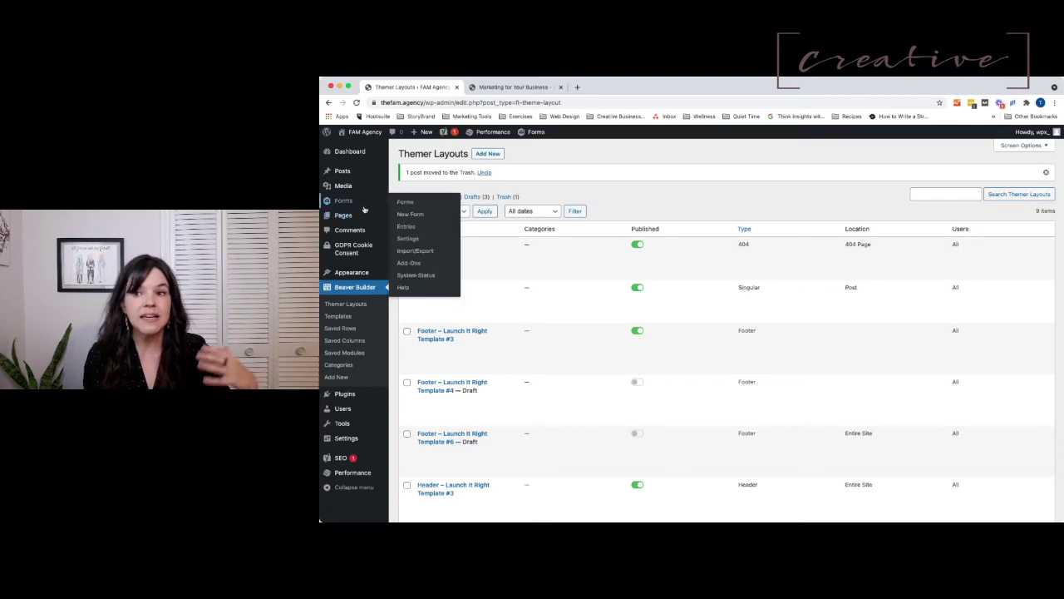
click(510, 198)
mouse_move(463, 240)
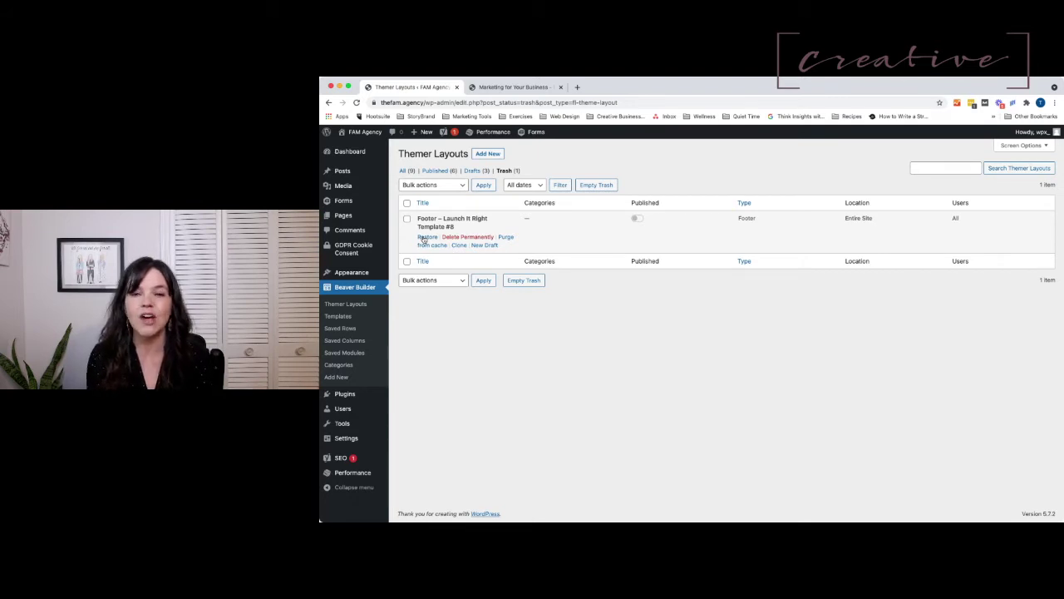
click(426, 237)
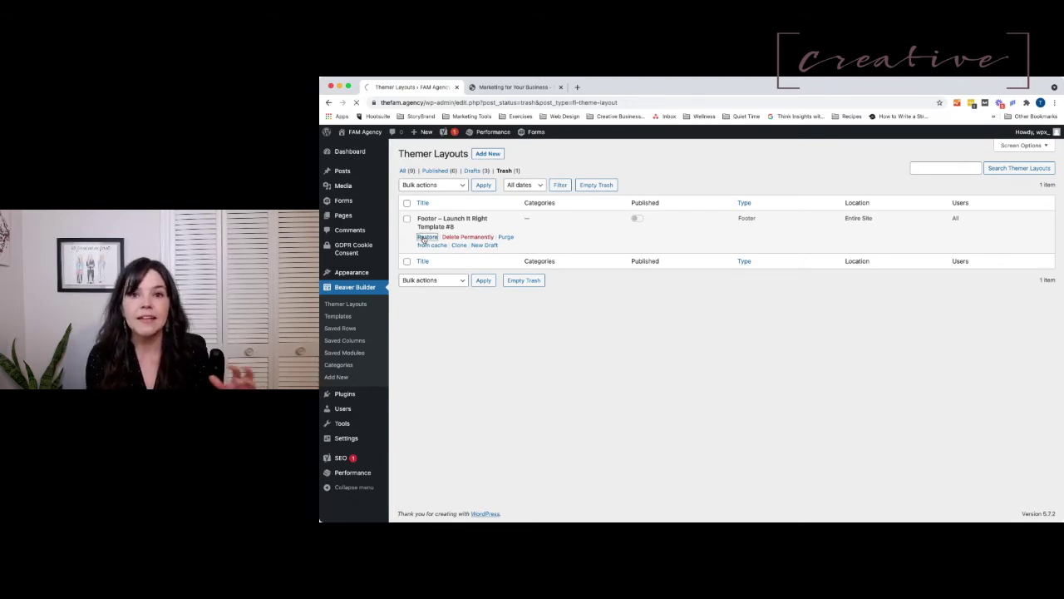
Reload and scroll the live site to check whether the restored footer appears
click(511, 87)
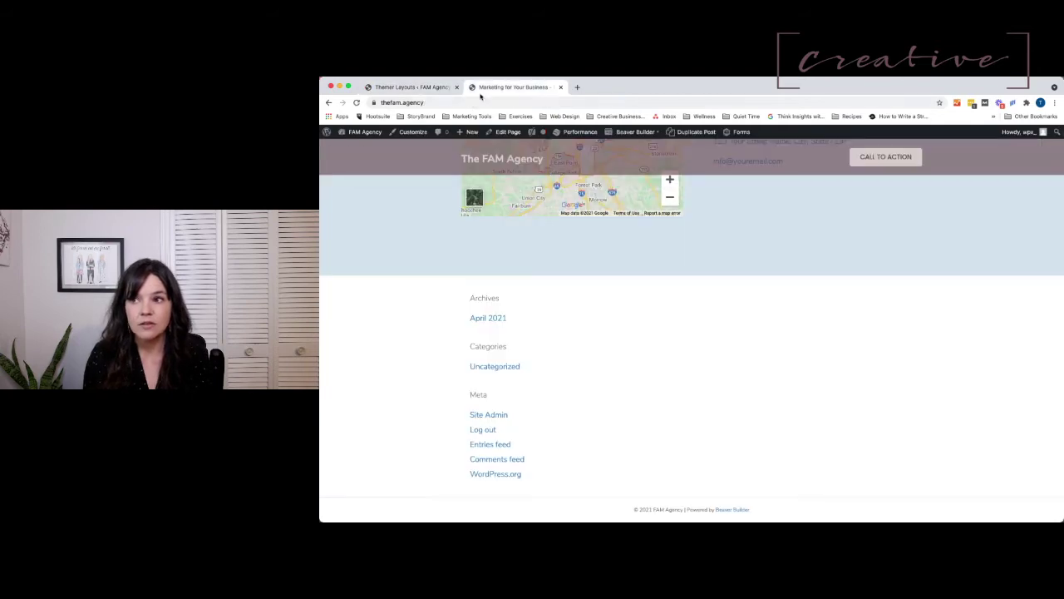
click(357, 102)
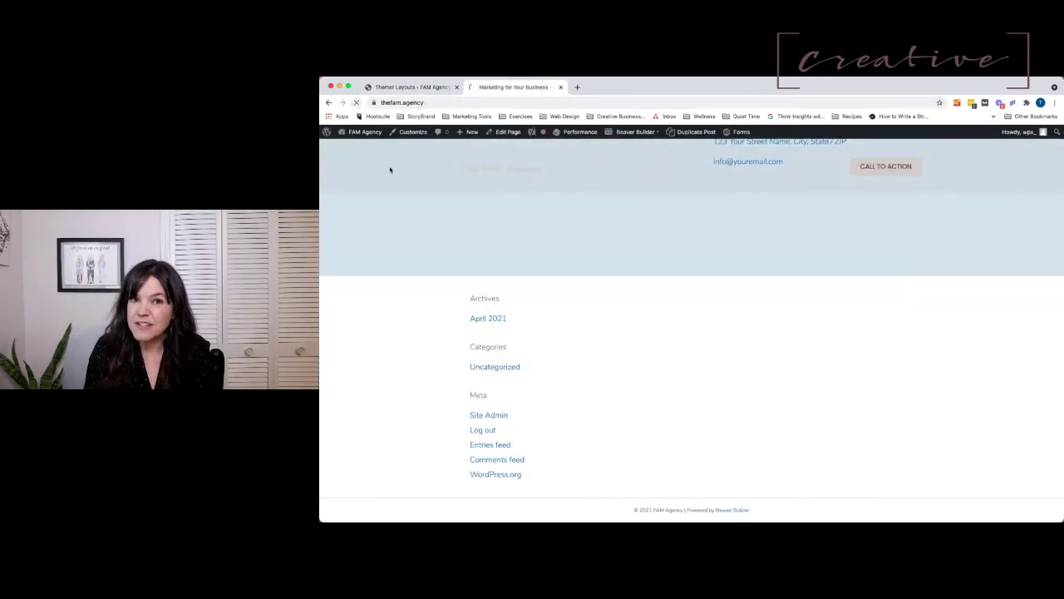
scroll(463, 422, down, 15)
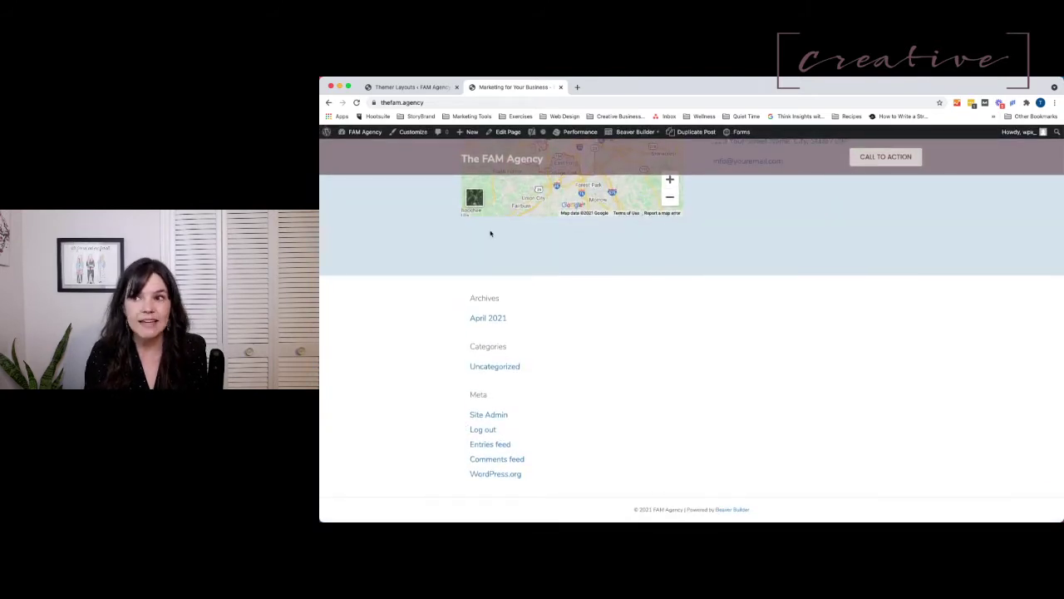
Show all Themer layouts and switch Footer – Launch It Right Template #8 to Published
click(401, 87)
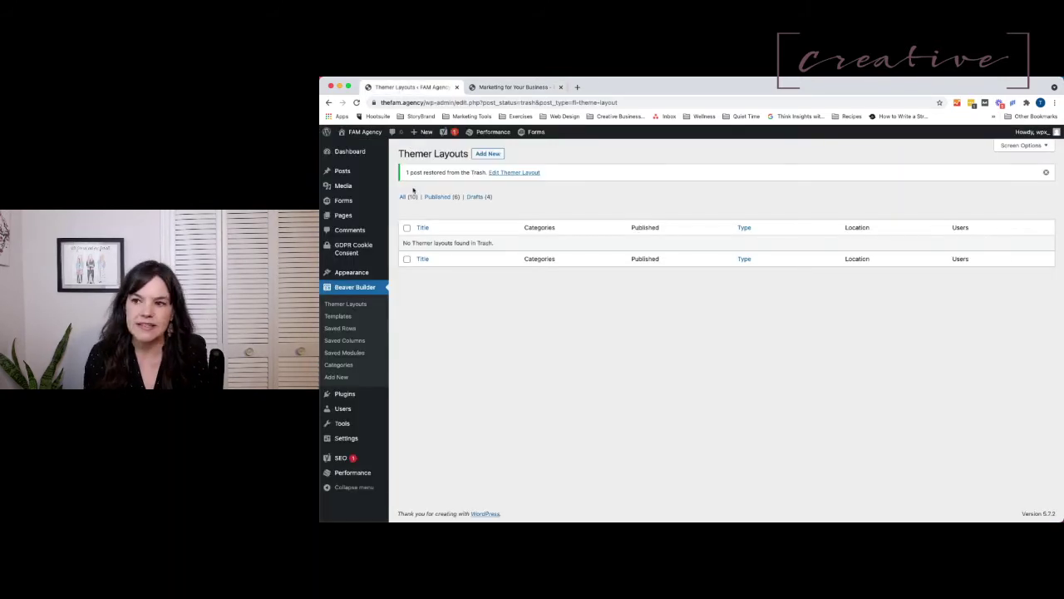
click(337, 303)
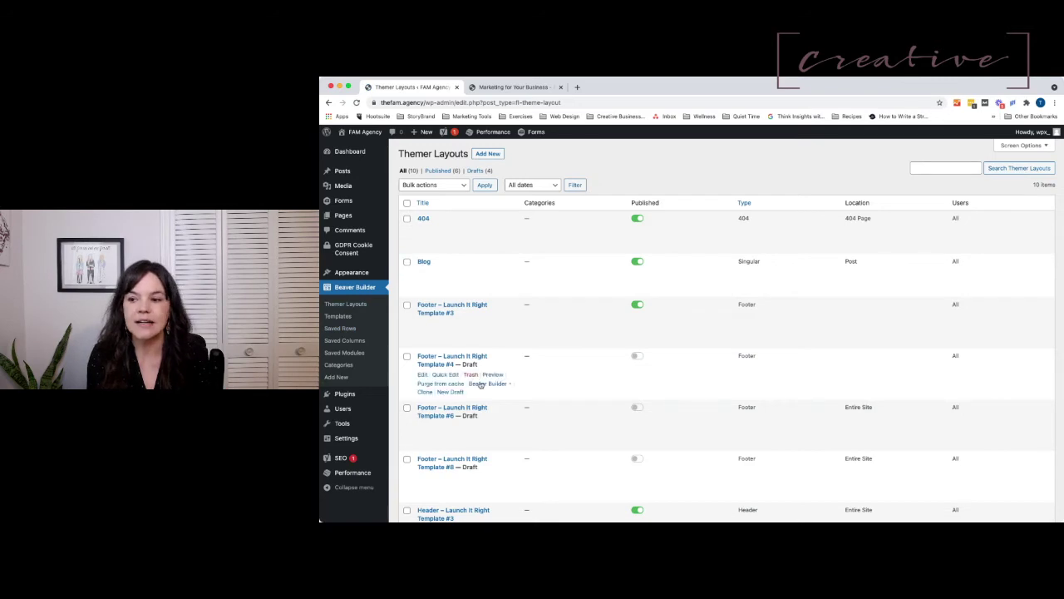
scroll(479, 383, down, 1)
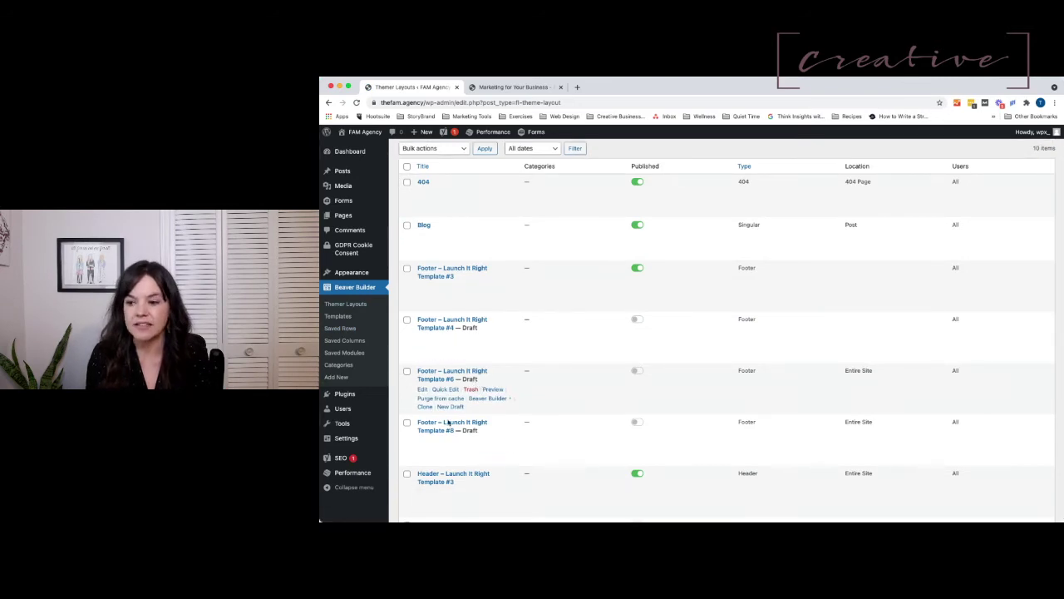
click(638, 422)
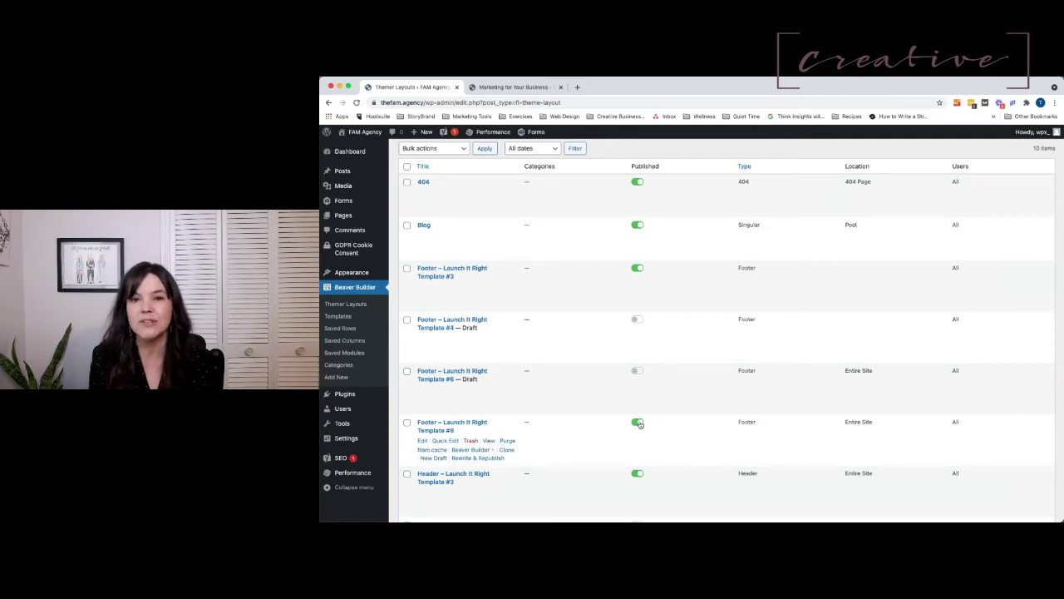
Reload the live site to see the custom dark footer back
click(511, 88)
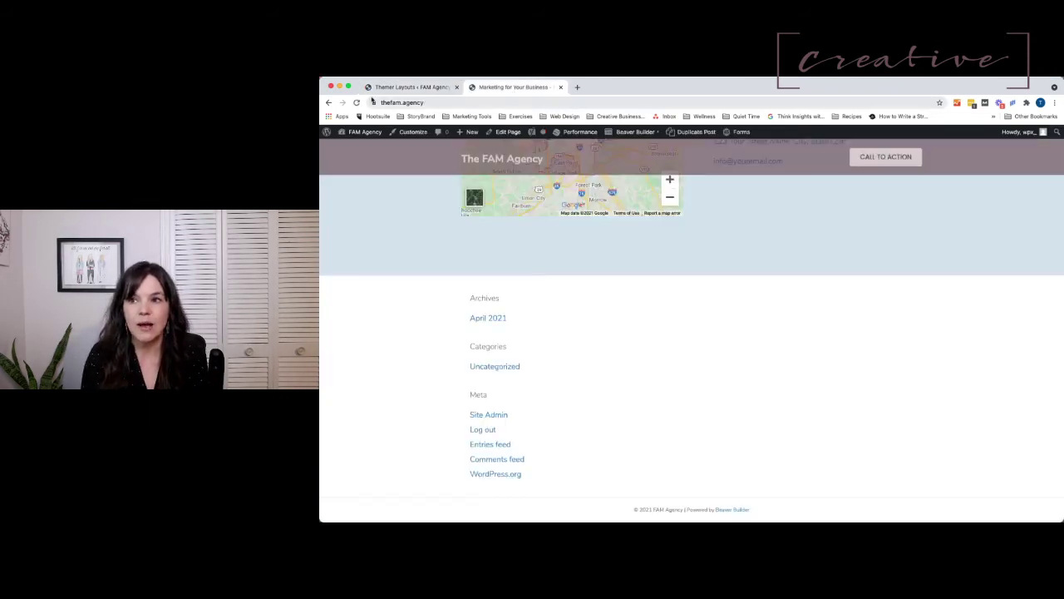
click(358, 103)
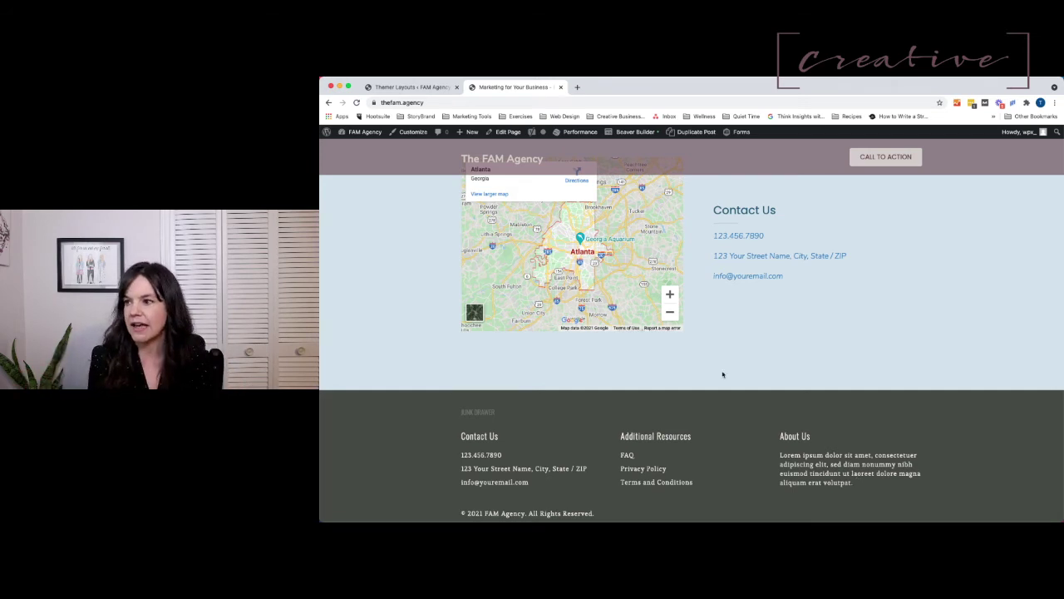
scroll(447, 233, up, 15)
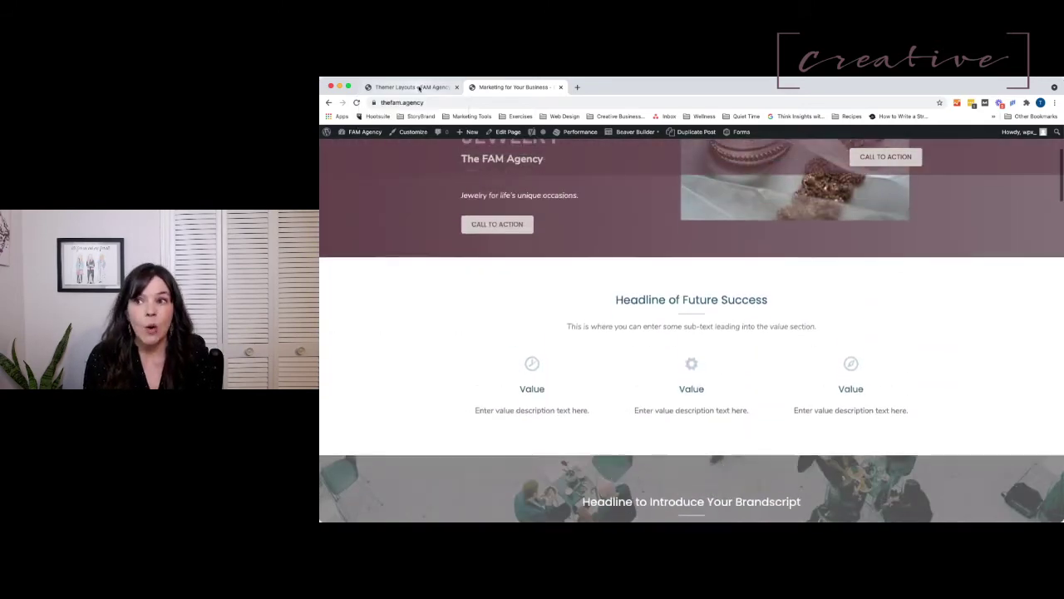
Trash the Marketing for Your Business front page from Pages, then view the live site
click(420, 87)
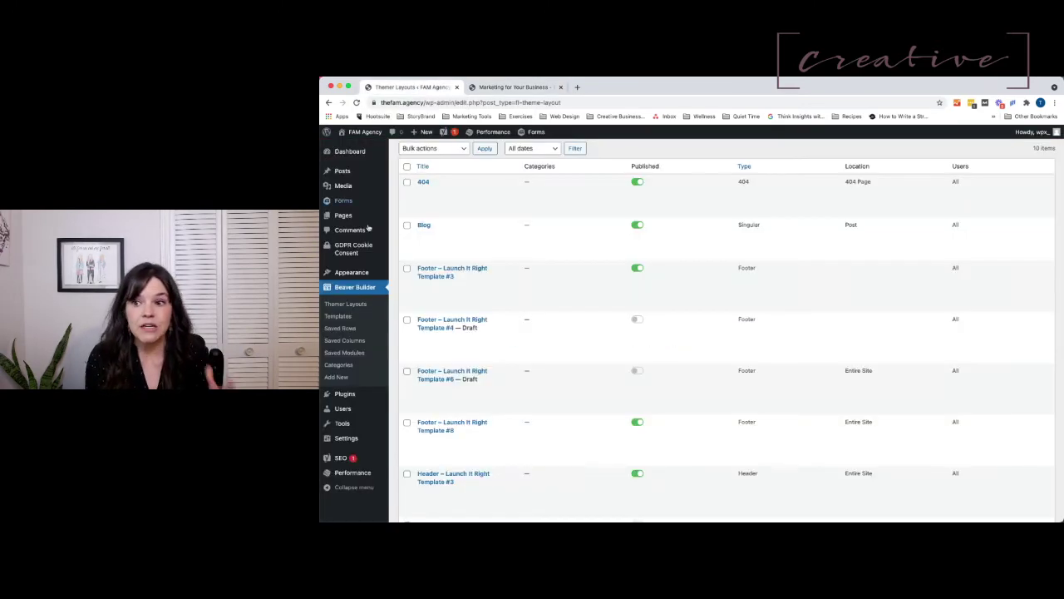
click(342, 216)
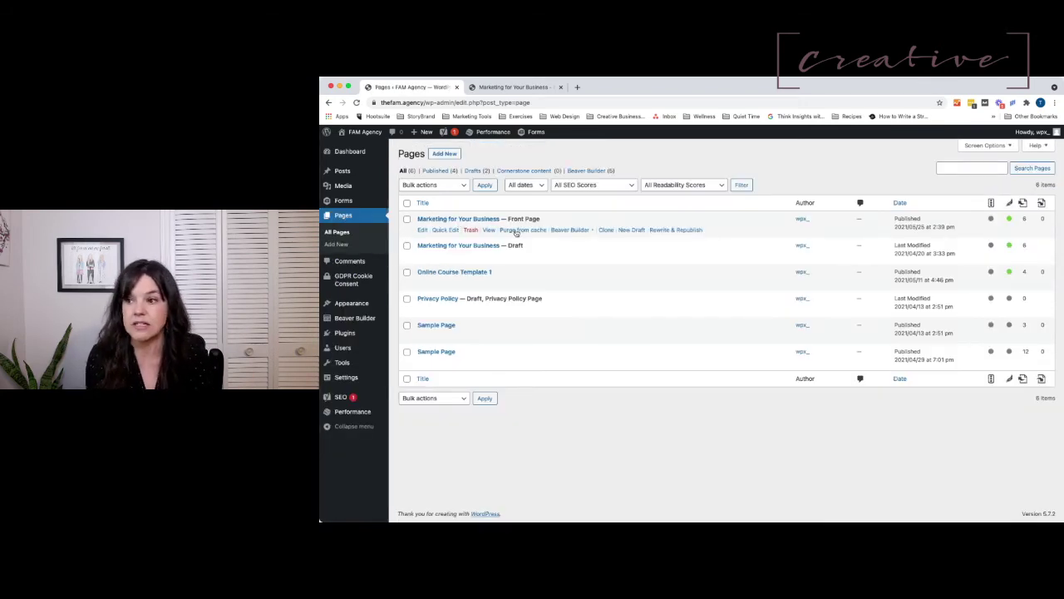
click(471, 231)
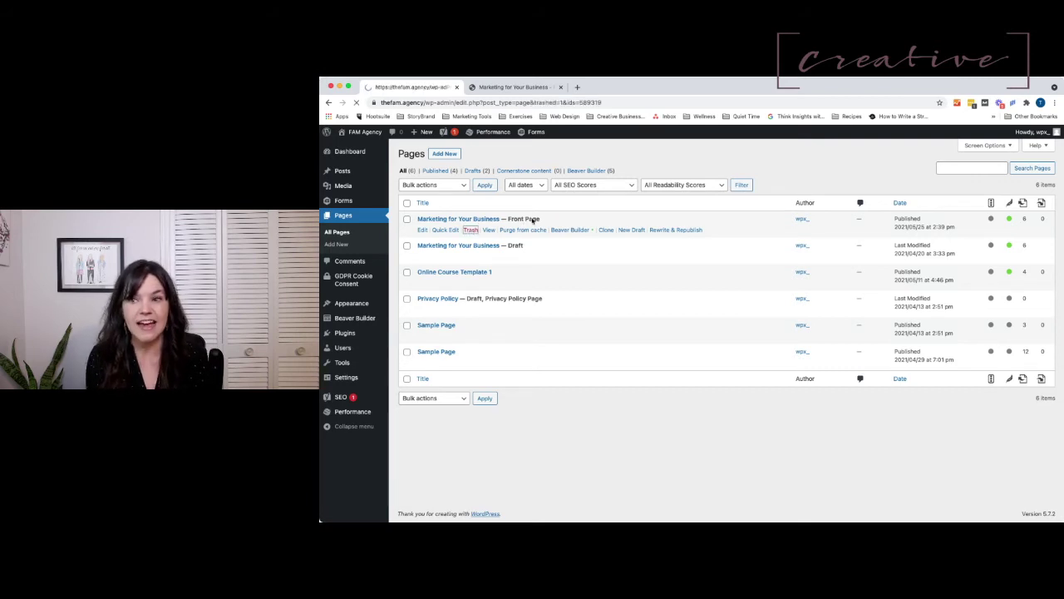
click(525, 87)
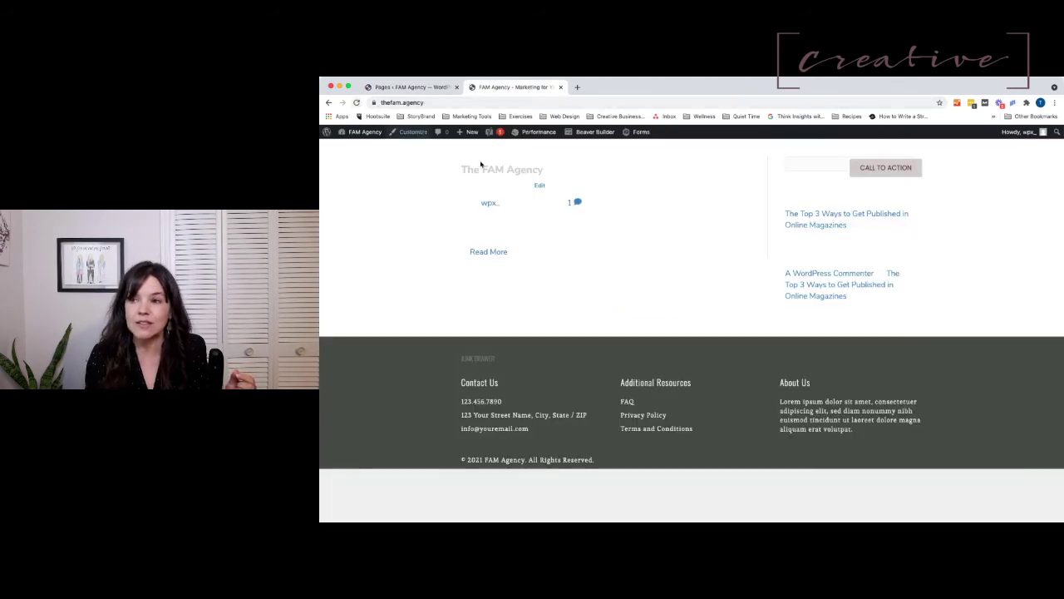
Reload the homepage to see the post listing, then refresh the admin Pages list
click(504, 175)
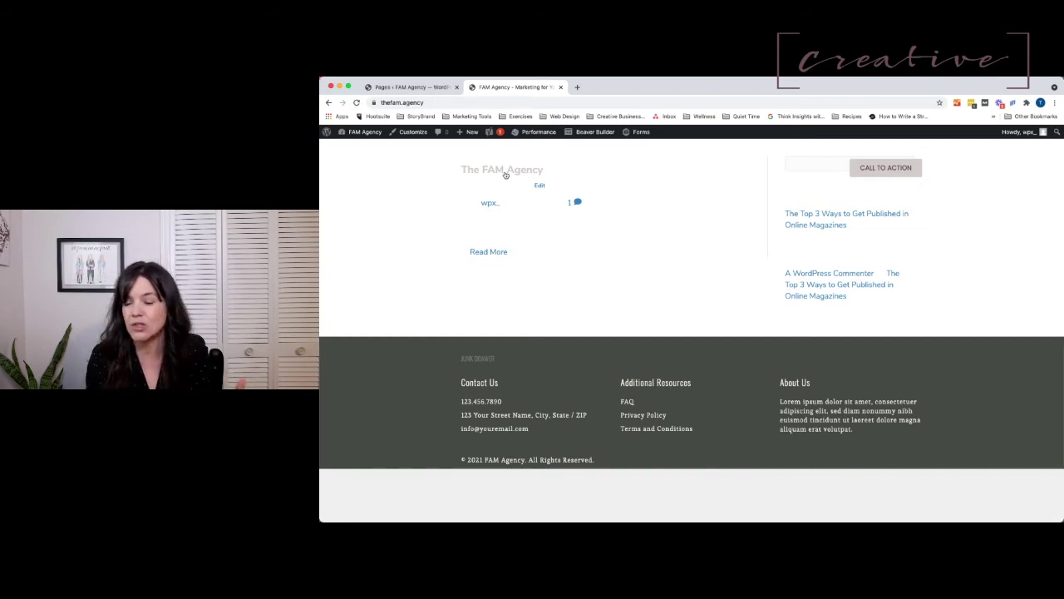
click(421, 89)
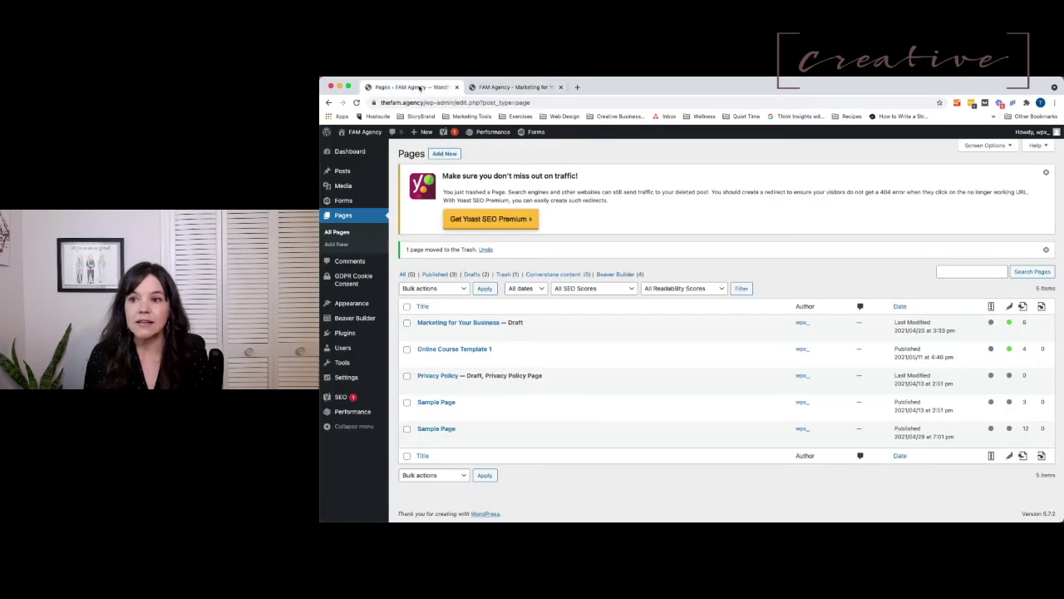
click(343, 237)
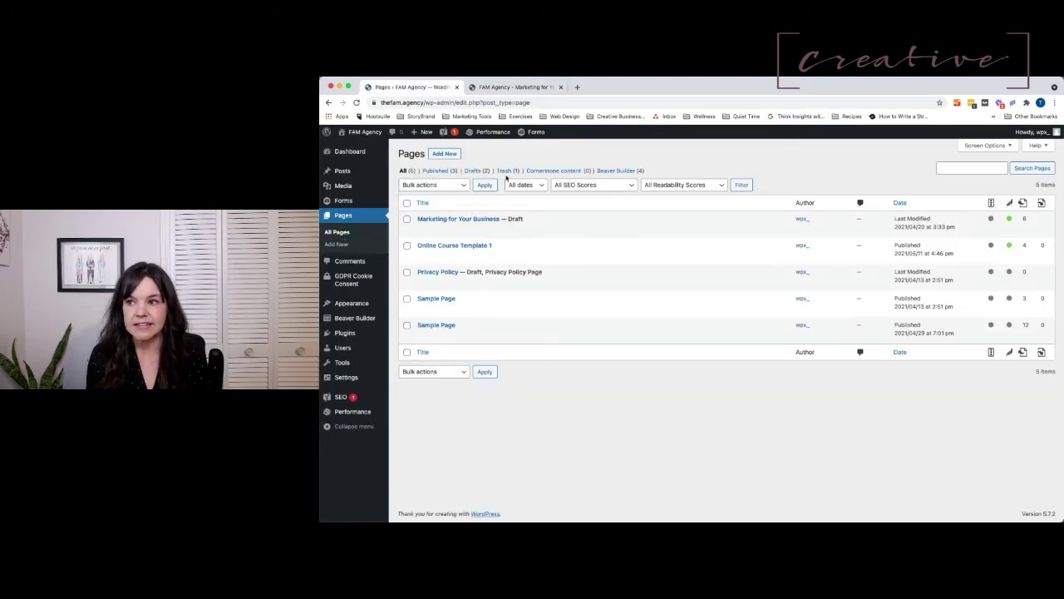
Restore Marketing for Your Business from the Pages Trash and return to All Pages
click(506, 171)
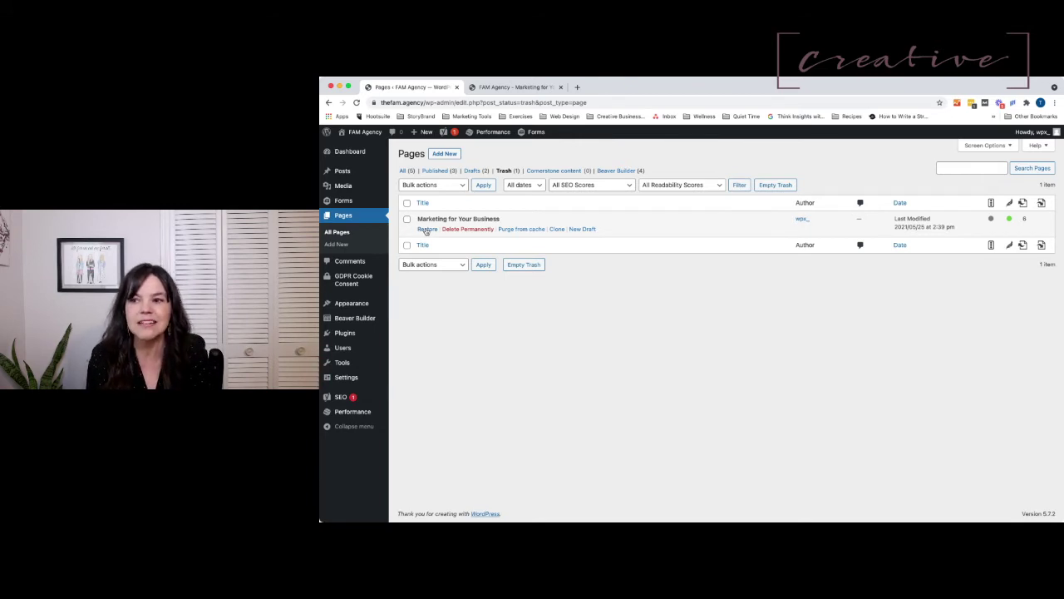
click(426, 230)
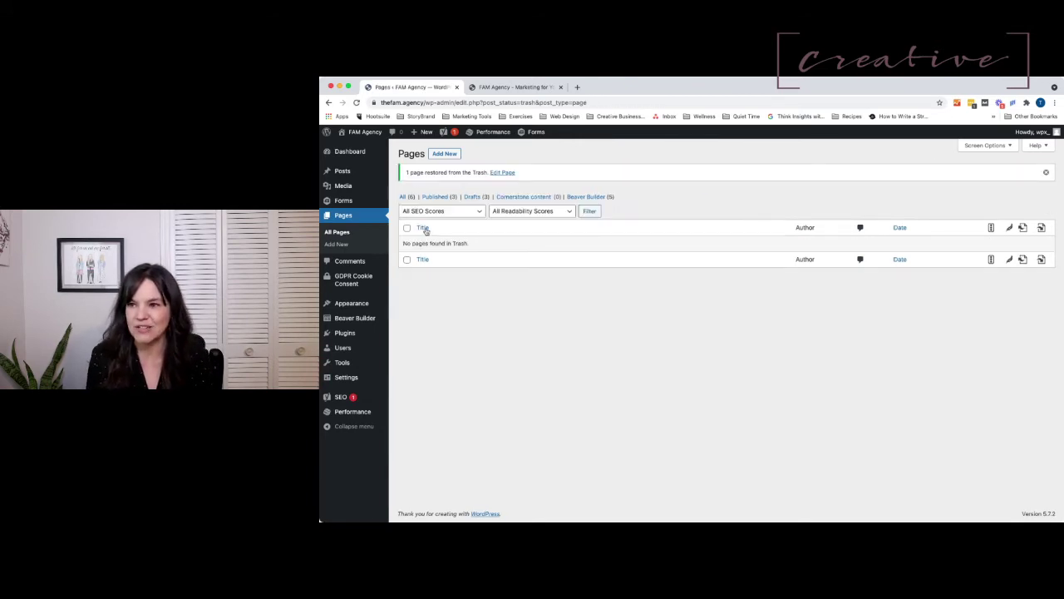
click(346, 235)
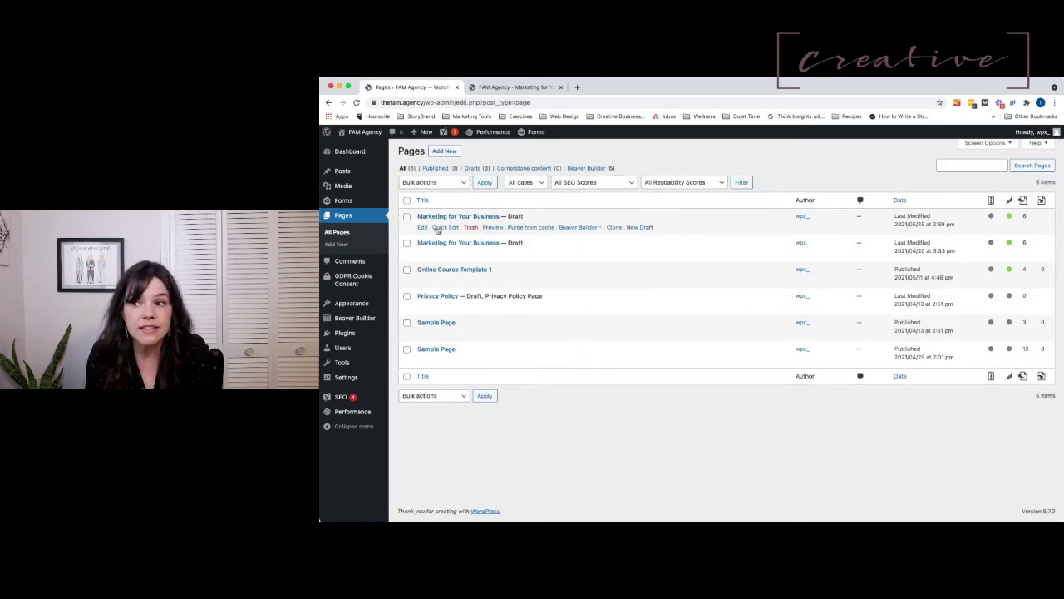
Quick Edit Marketing for Your Business, set its status to Published and update
click(447, 226)
click(788, 287)
click(785, 291)
click(807, 275)
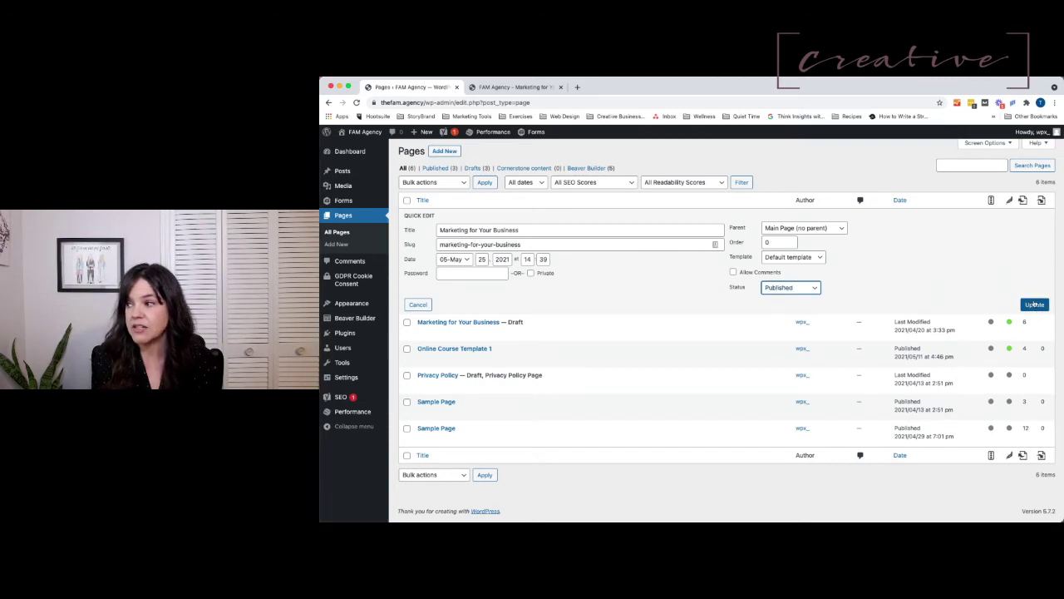
click(1035, 304)
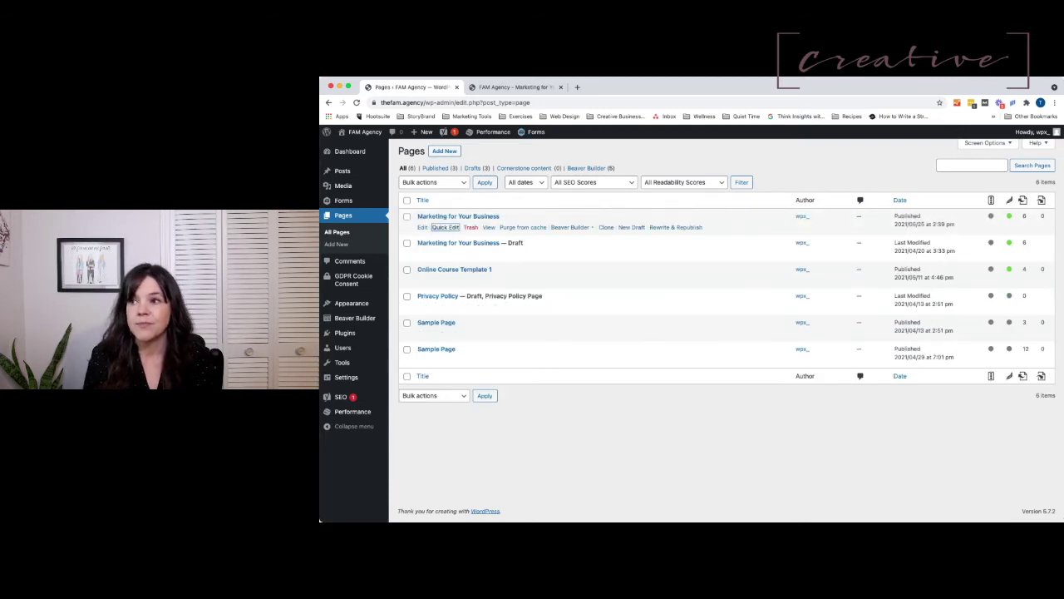
Reload the live site, then return to the Pages admin list
click(481, 87)
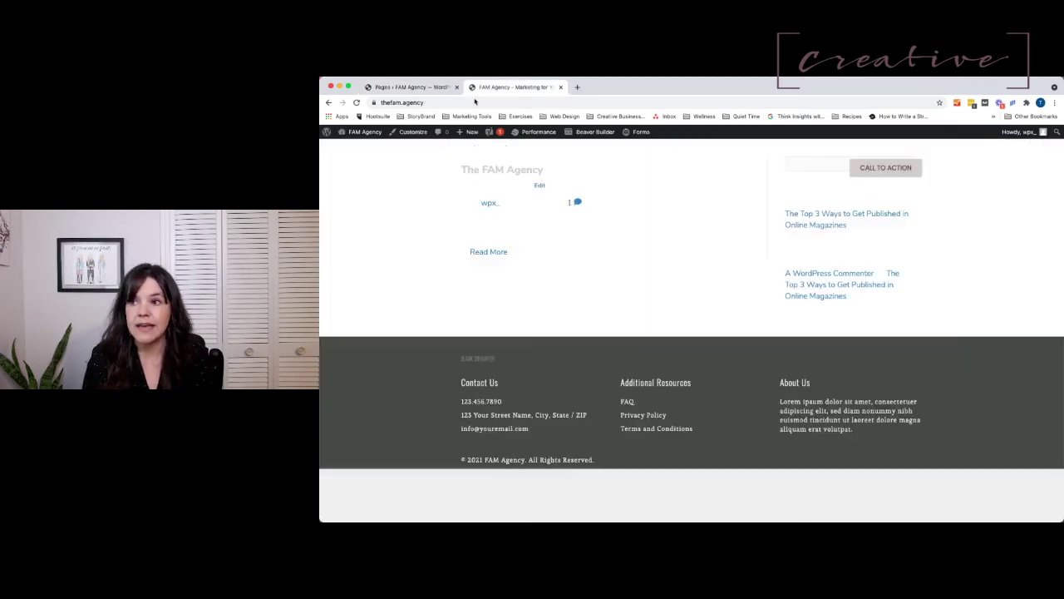
click(356, 103)
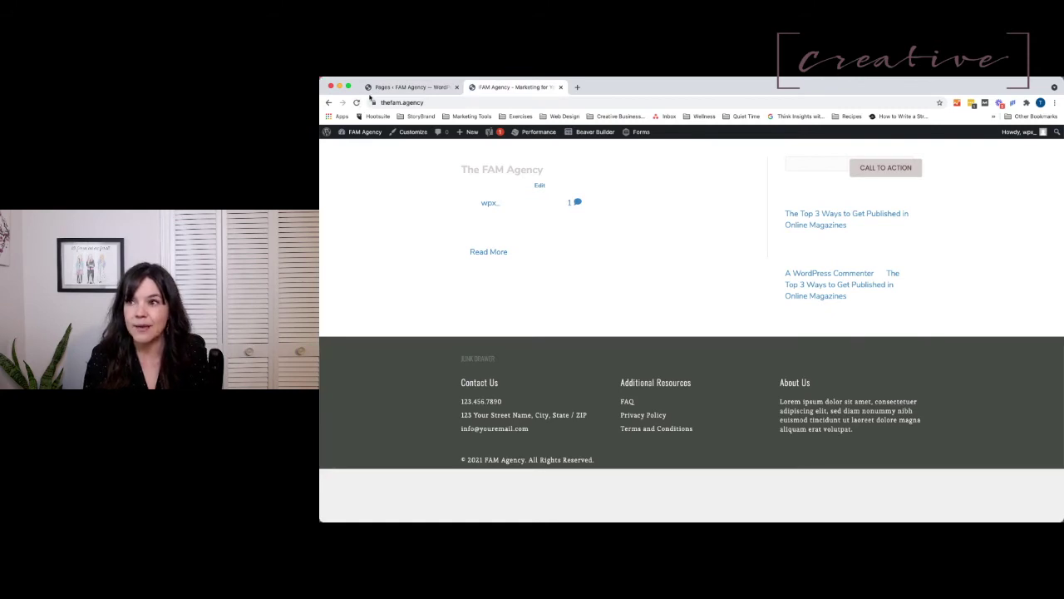
click(399, 88)
mouse_move(345, 308)
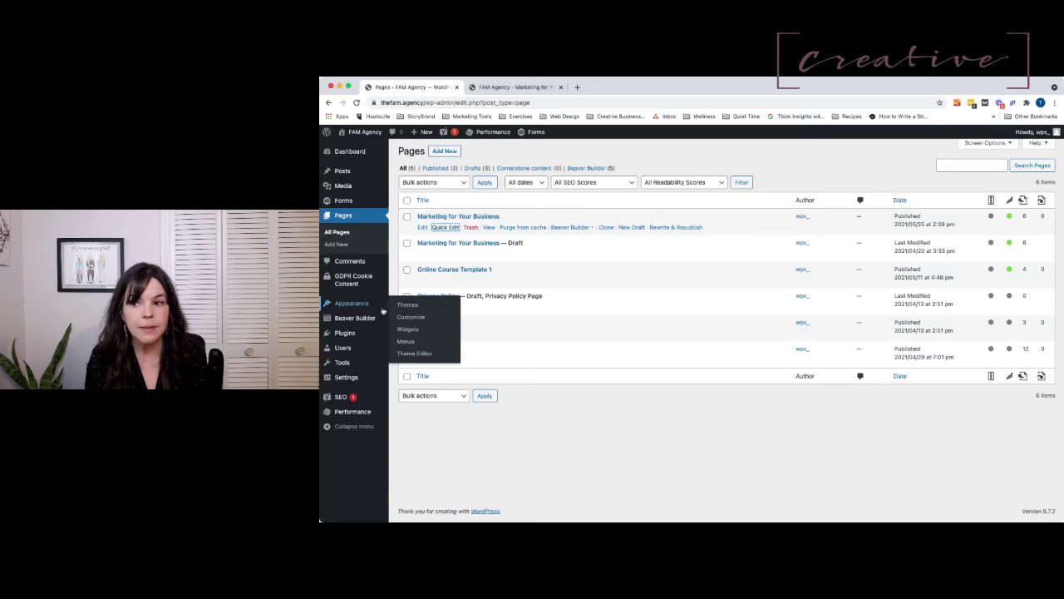
In the Customizer, set Marketing for Your Business as static homepage, publish, and check the live site
click(410, 318)
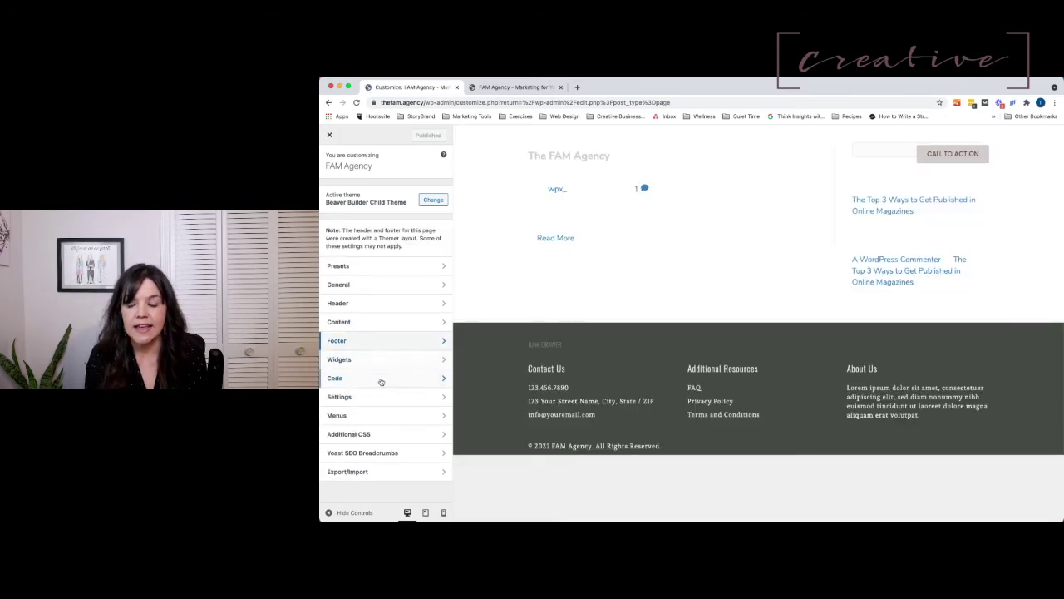
click(379, 399)
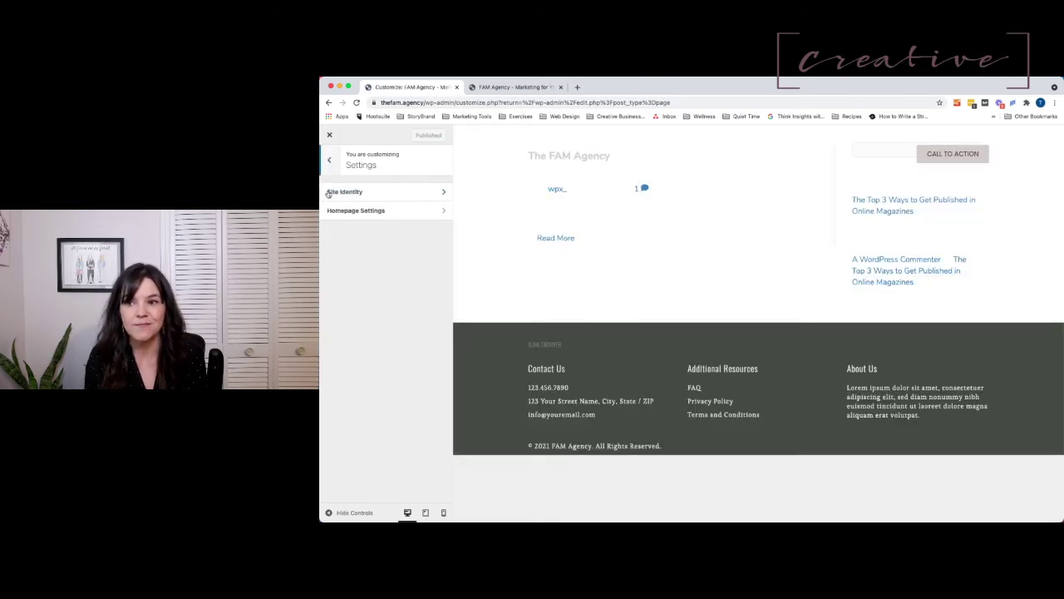
click(344, 213)
click(343, 283)
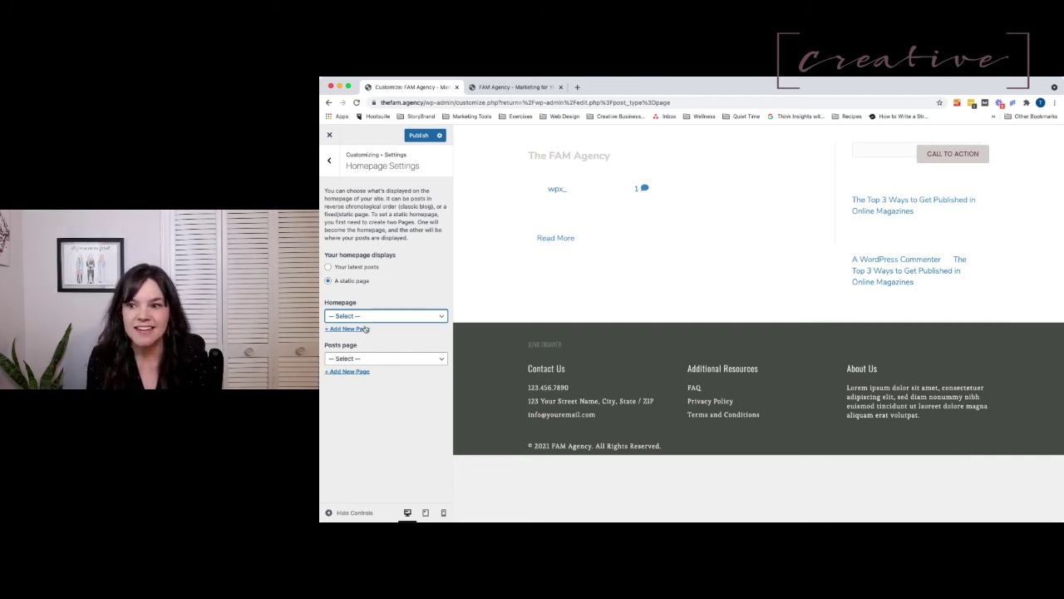
click(364, 329)
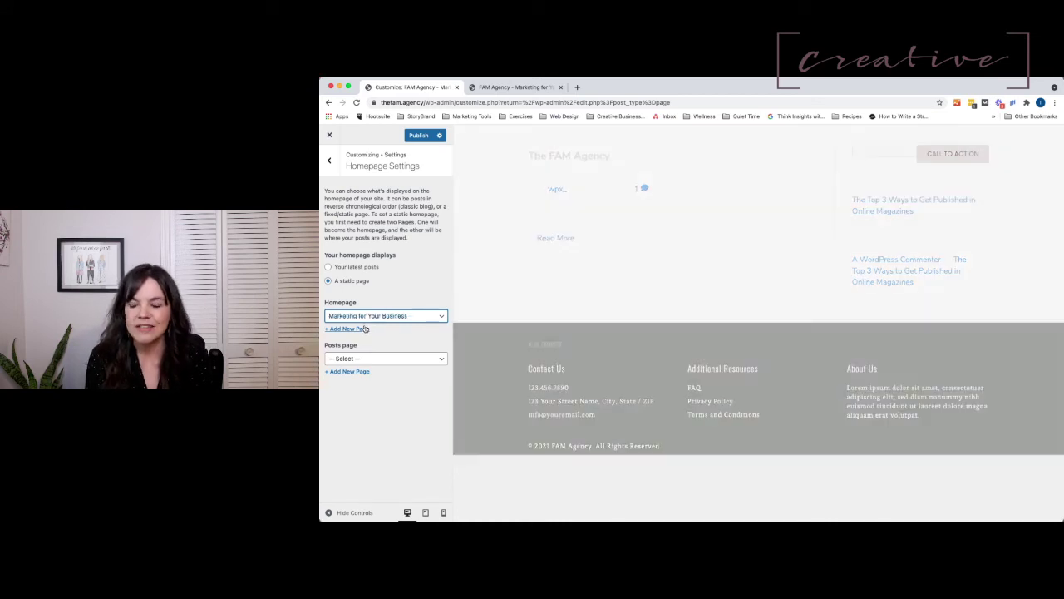
click(420, 136)
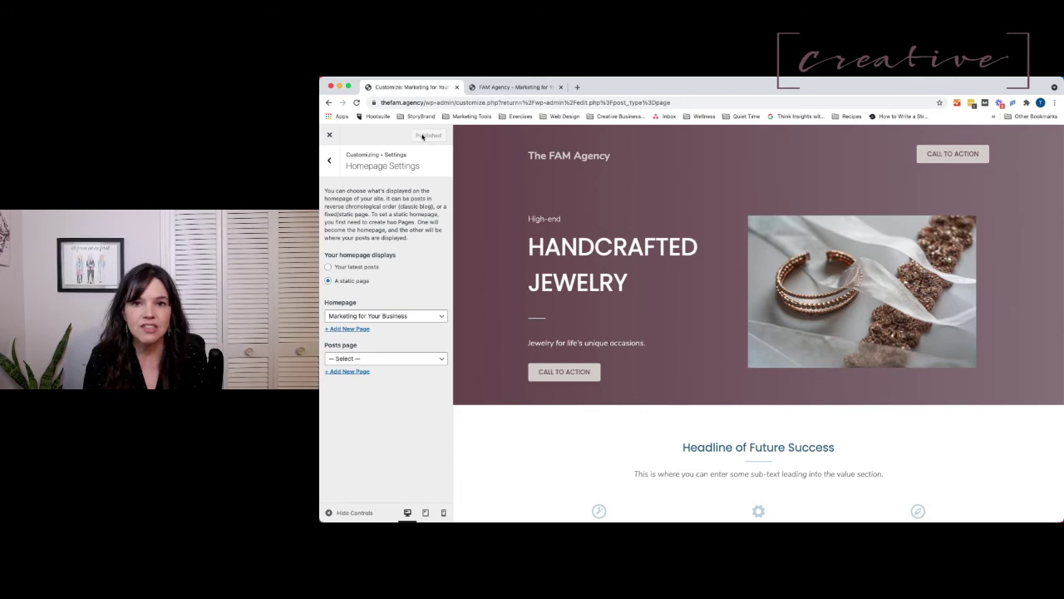
click(513, 87)
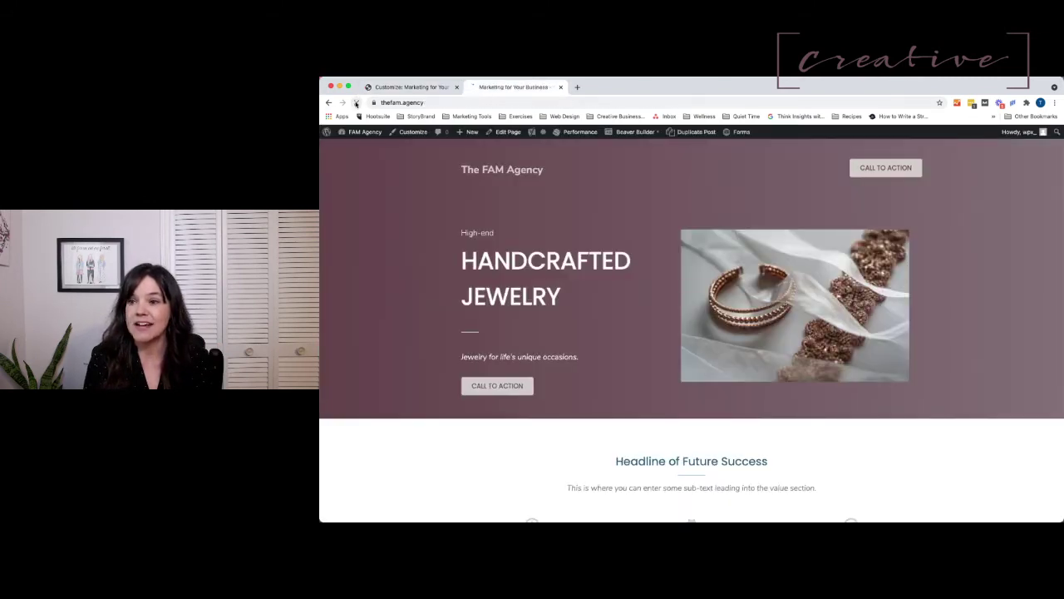
click(411, 87)
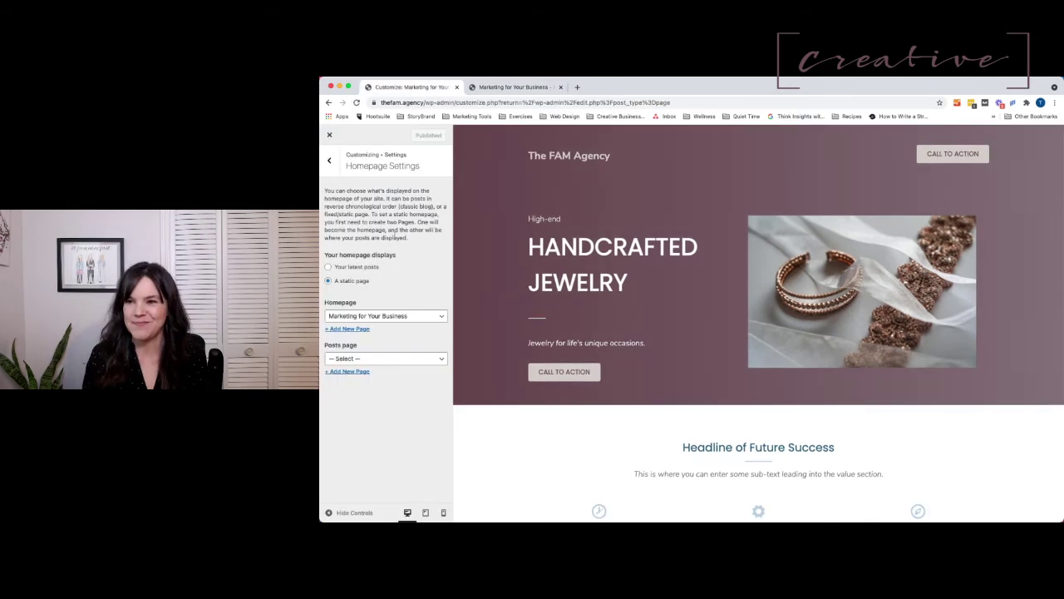
Trash the post The Top 3 Ways to Get Published in Online Magazines, then restore it
click(331, 136)
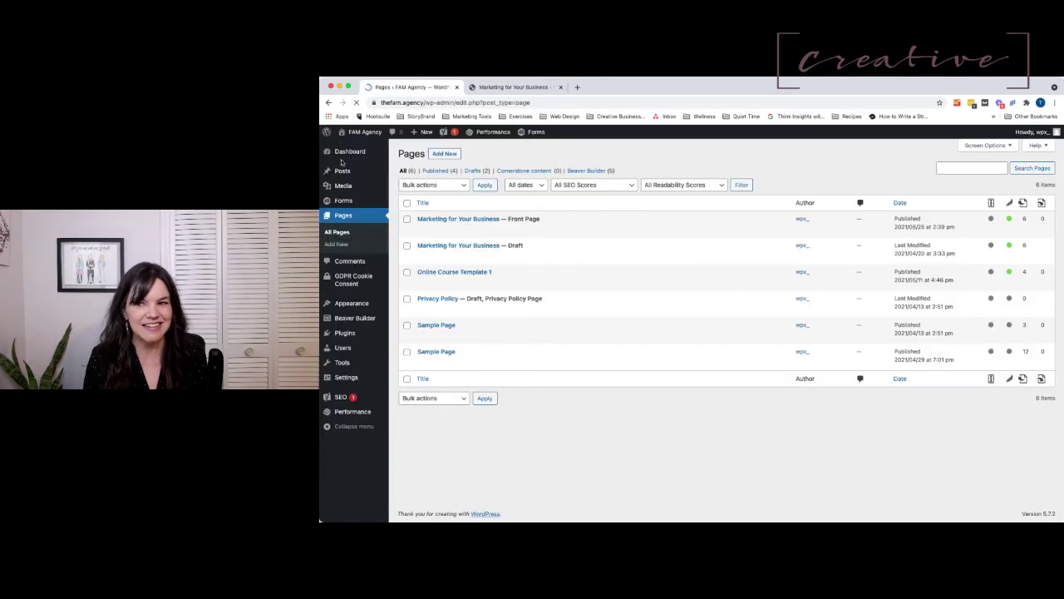
mouse_move(348, 190)
click(343, 170)
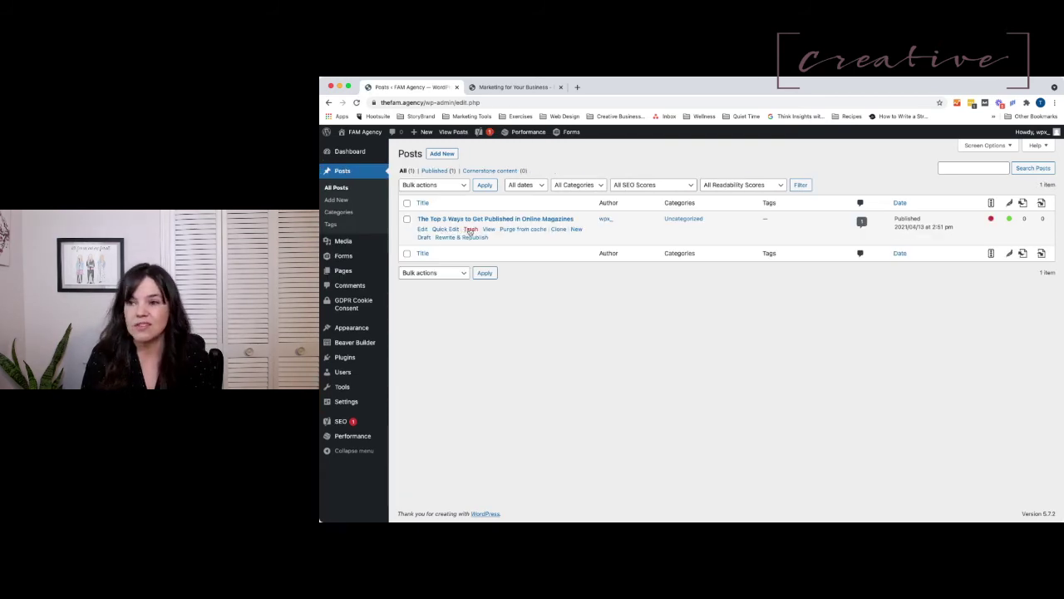
click(471, 230)
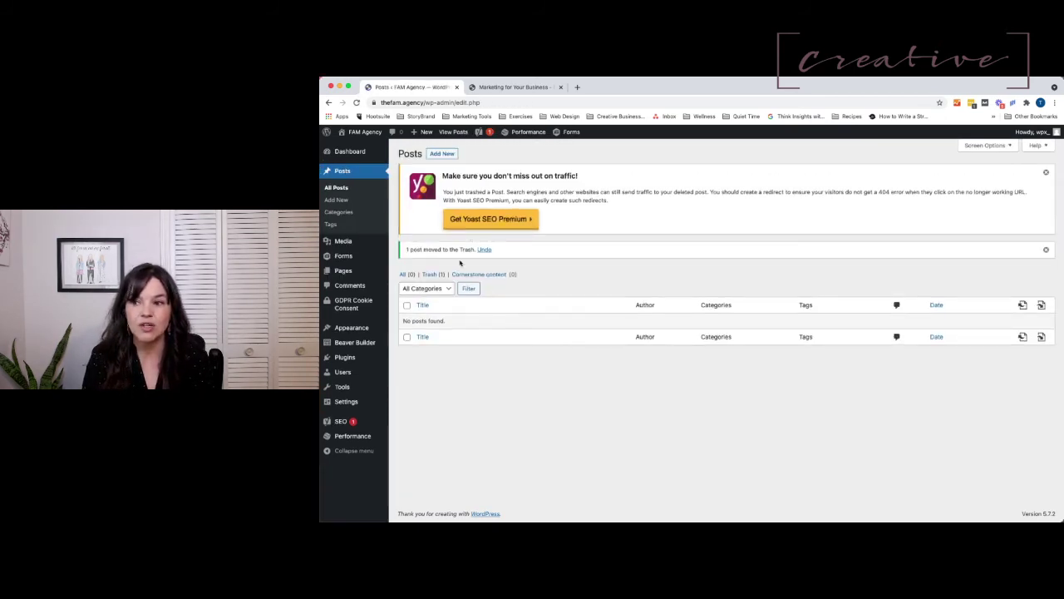
click(430, 273)
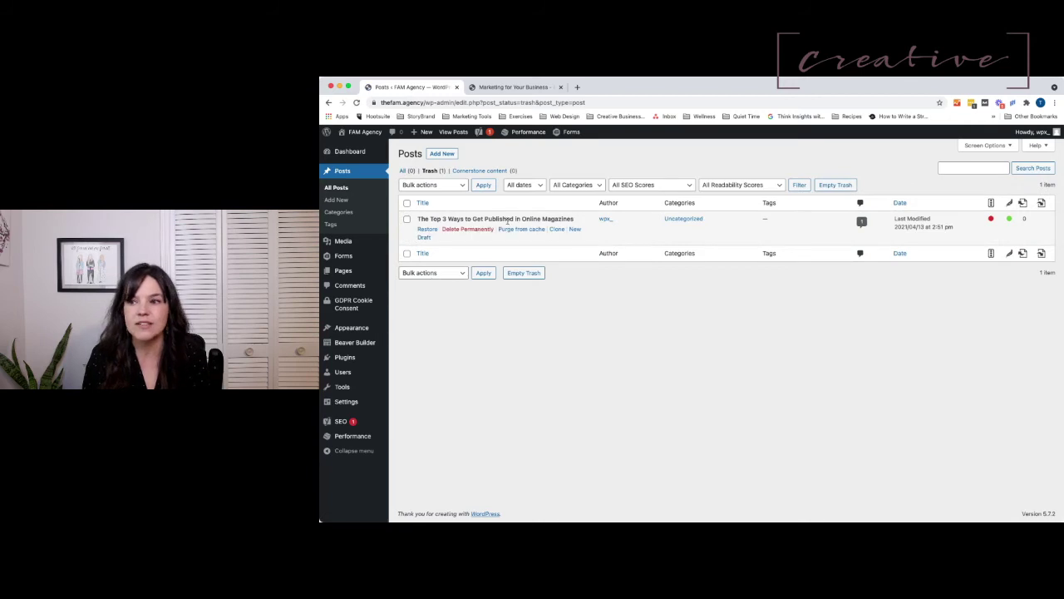
click(427, 229)
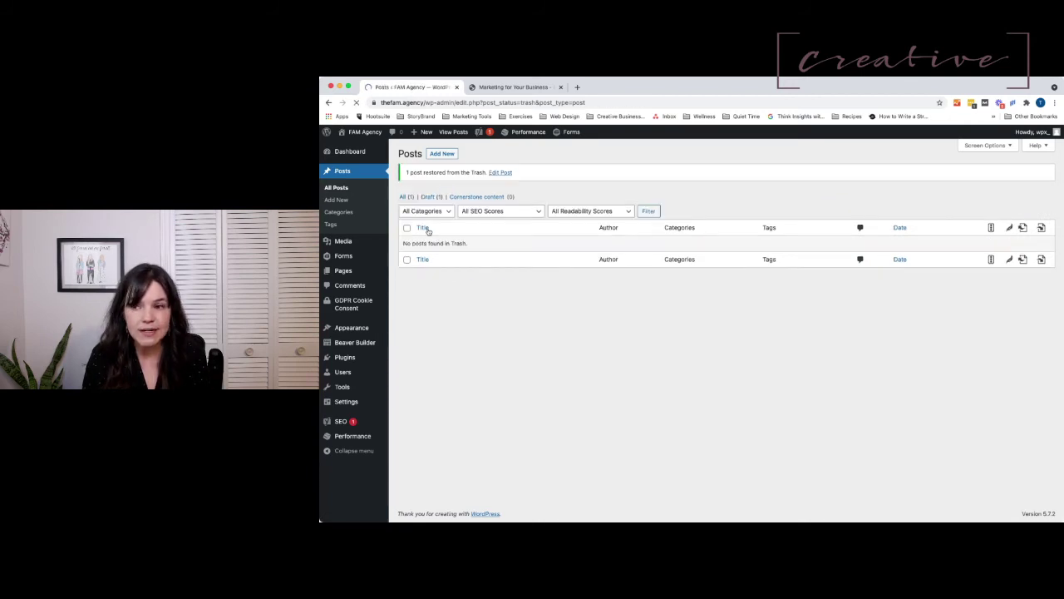
click(344, 191)
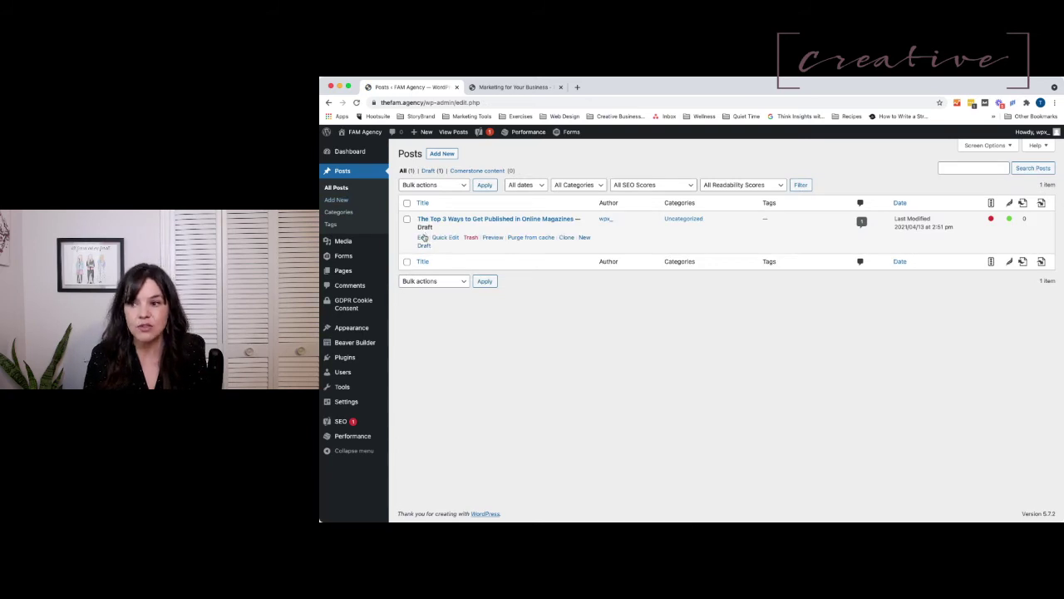
Quick Edit the restored post, set its status to Published and update
click(445, 238)
click(862, 291)
click(857, 276)
click(1040, 308)
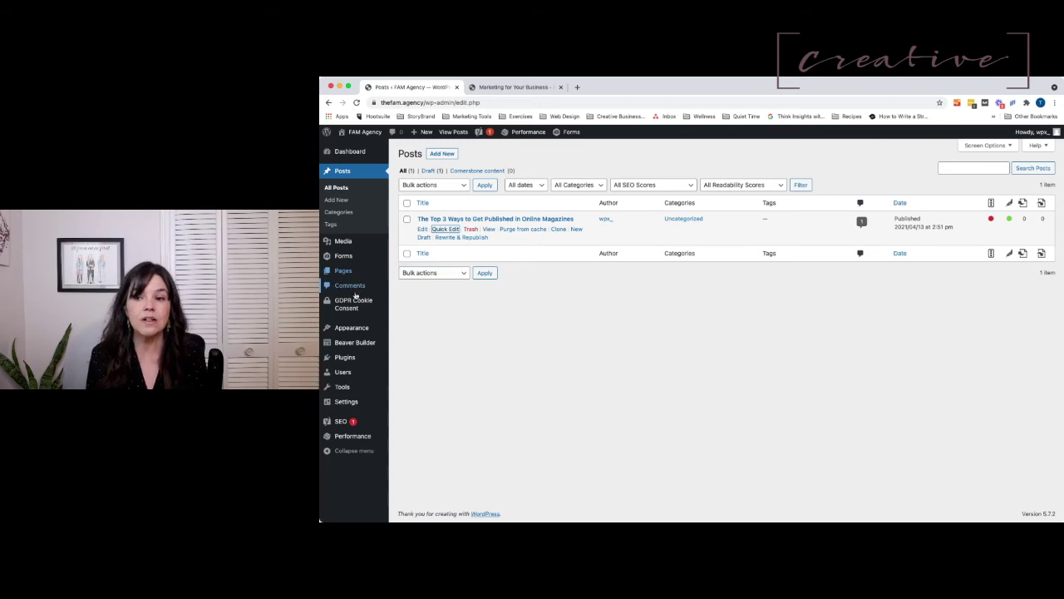
mouse_move(362, 333)
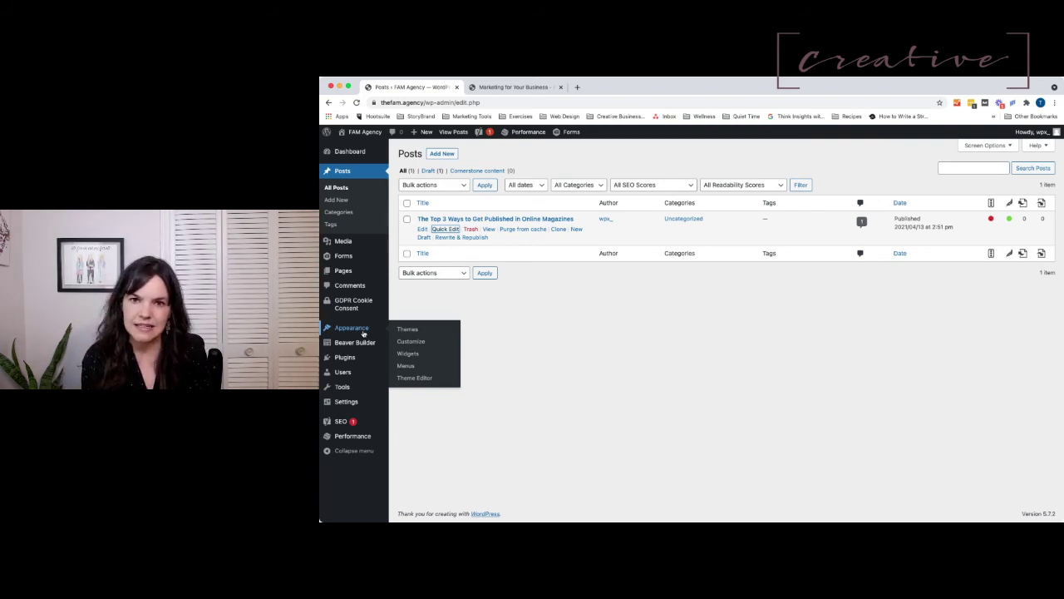
Trash the Marketing for Your Business draft page, then delete it permanently from the Trash
click(341, 270)
mouse_move(458, 256)
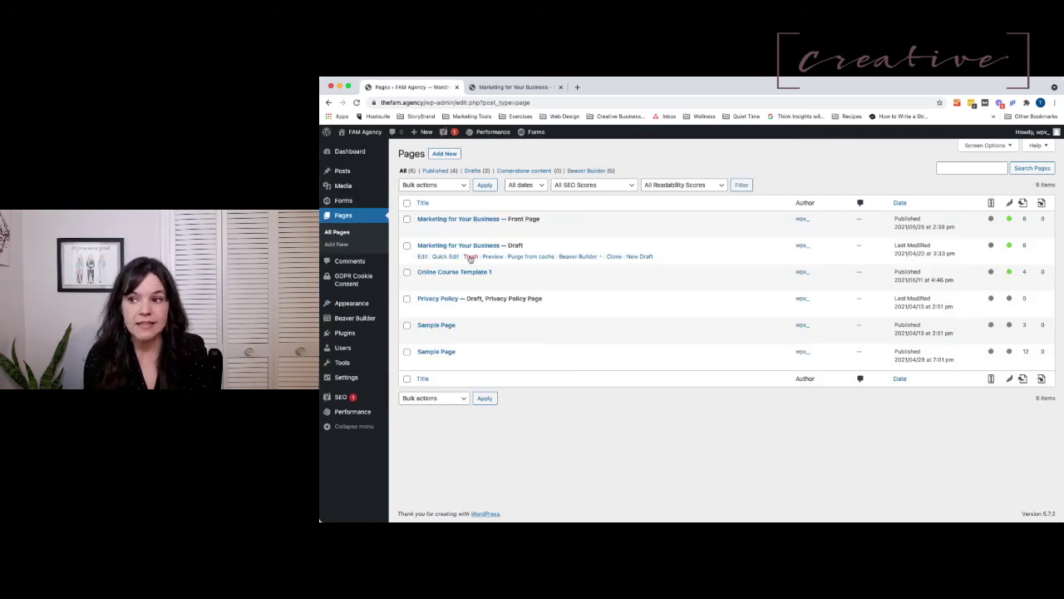
click(471, 257)
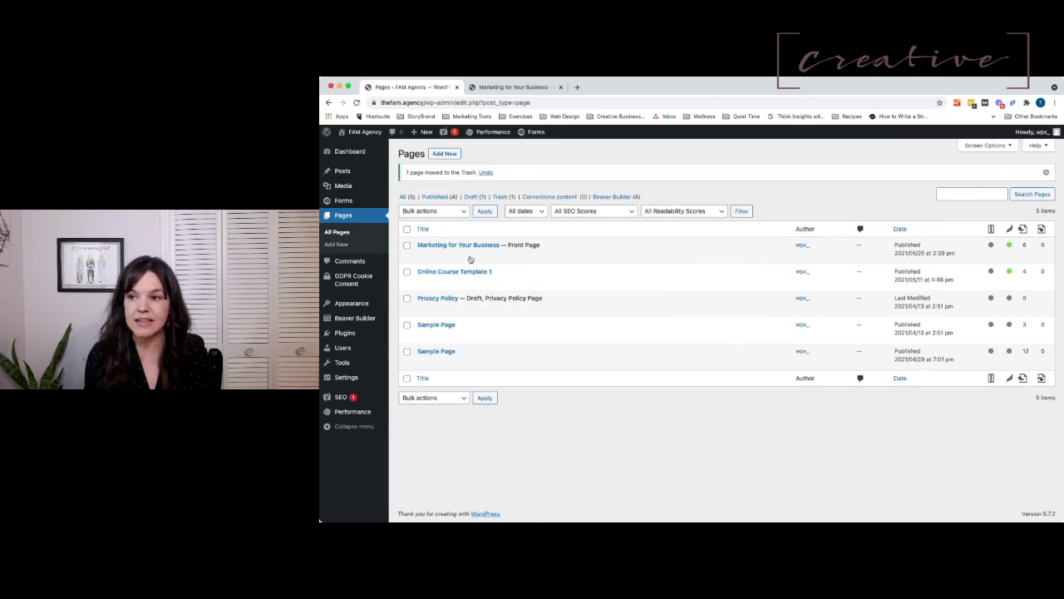
click(503, 197)
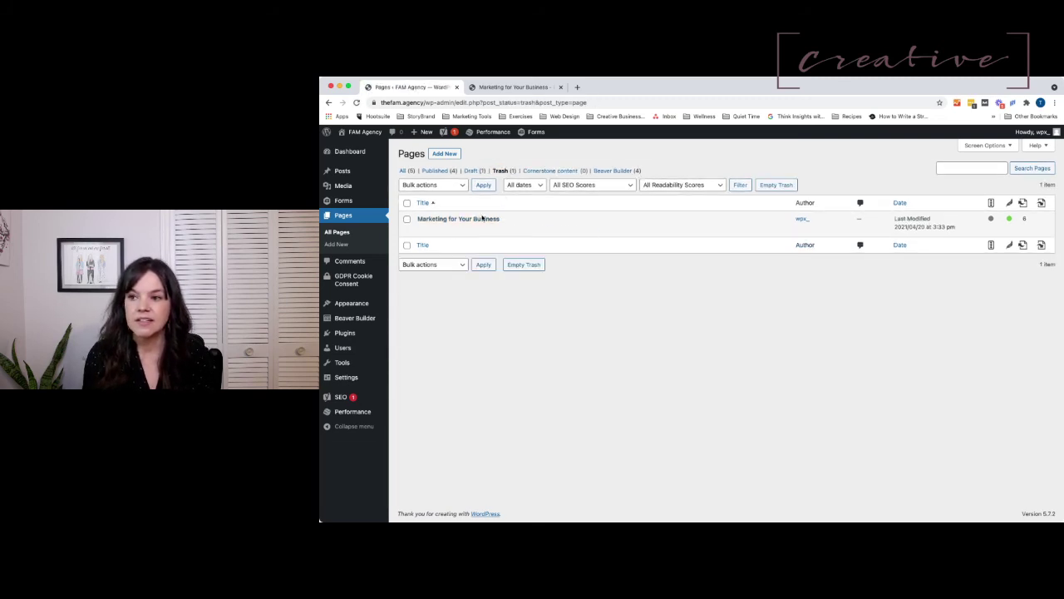
click(466, 230)
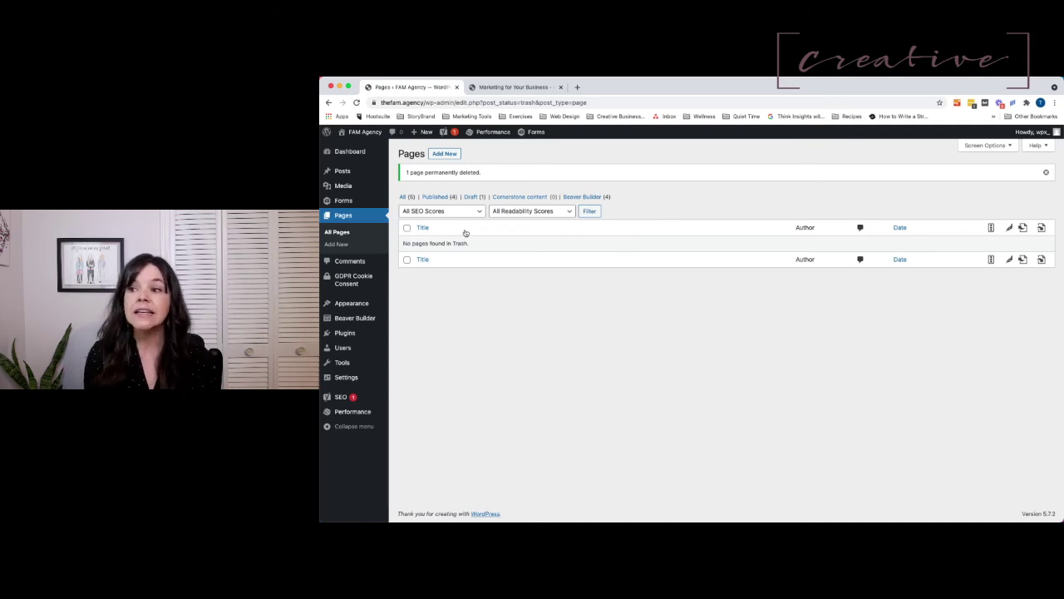
Filter the Pages list to Drafts, leaving only the Privacy Policy page listed
click(471, 196)
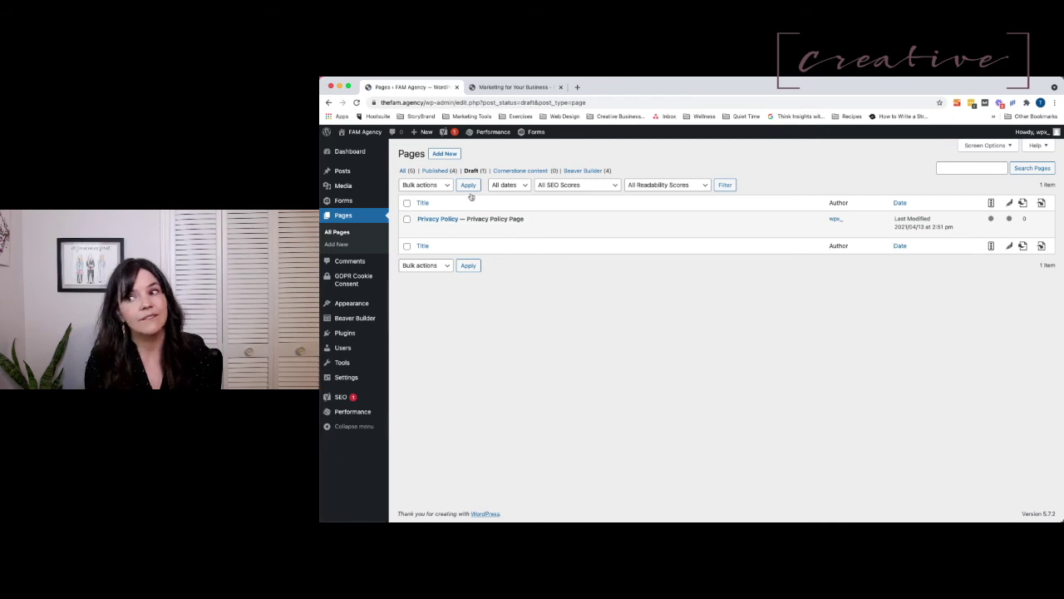